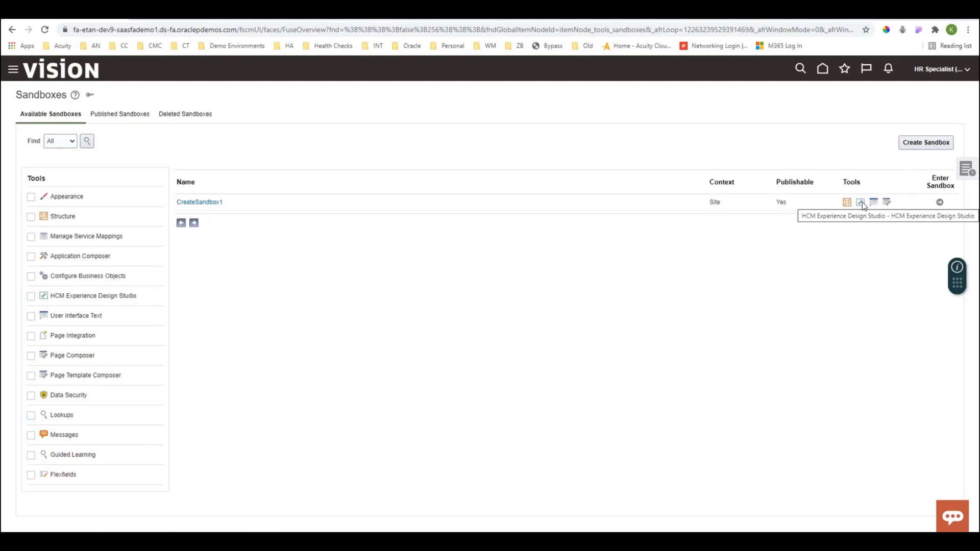
Enter the CreateSandbox1 sandbox and open Transaction Design Studio within its HCM Experience Design Studio.
click(940, 204)
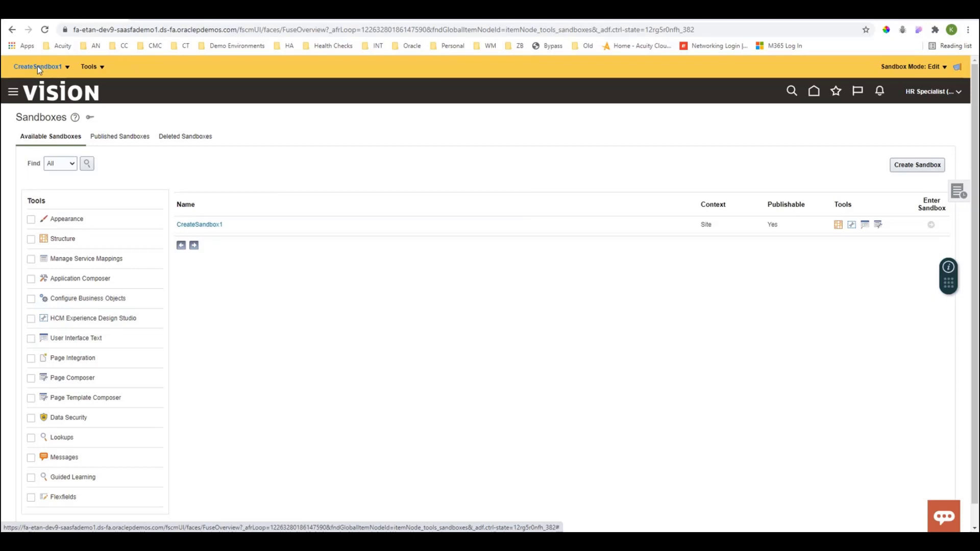
click(92, 68)
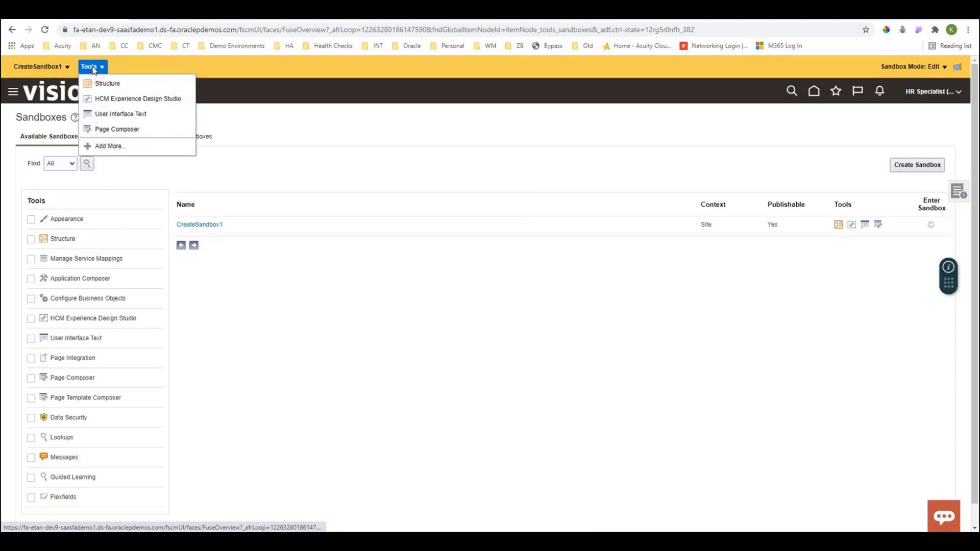
click(122, 100)
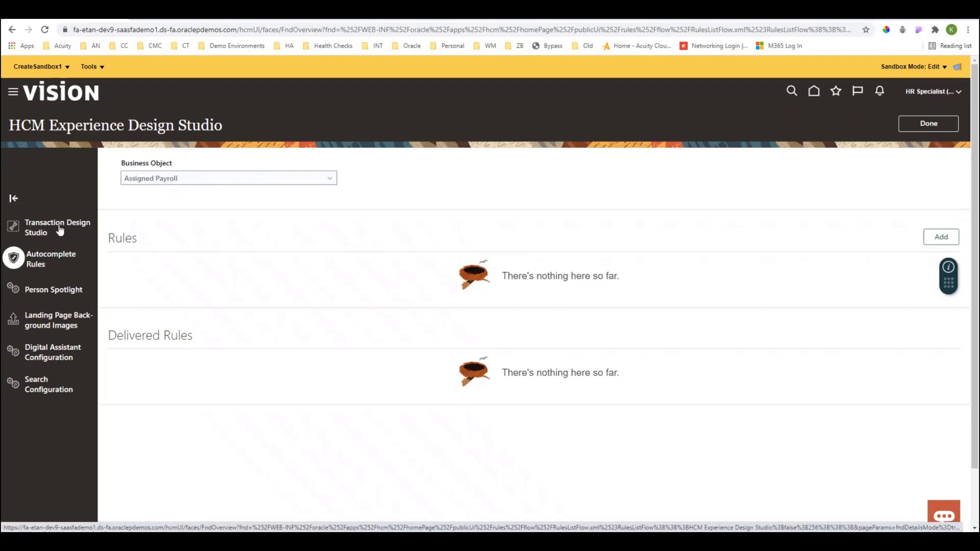
click(13, 229)
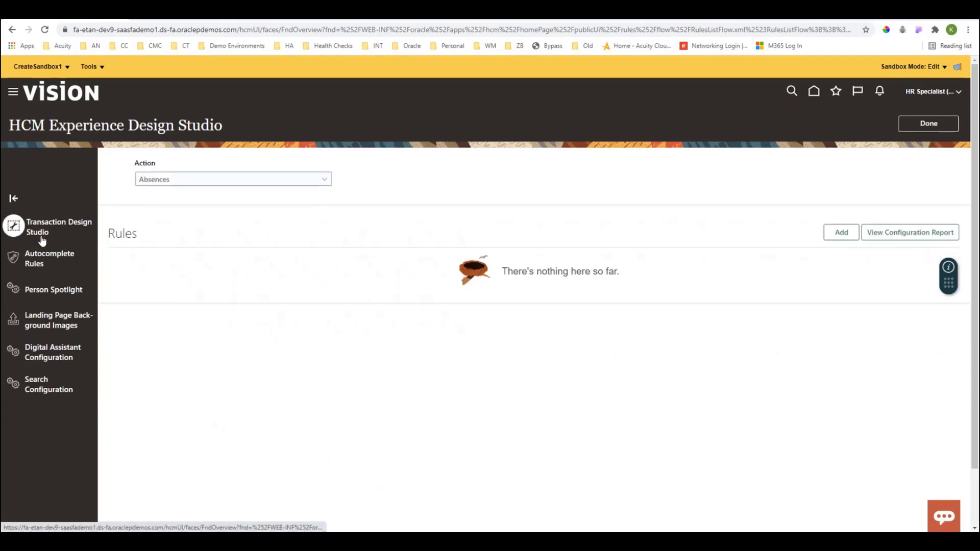
Choose Create Job as the action whose transaction design rules are shown.
click(164, 183)
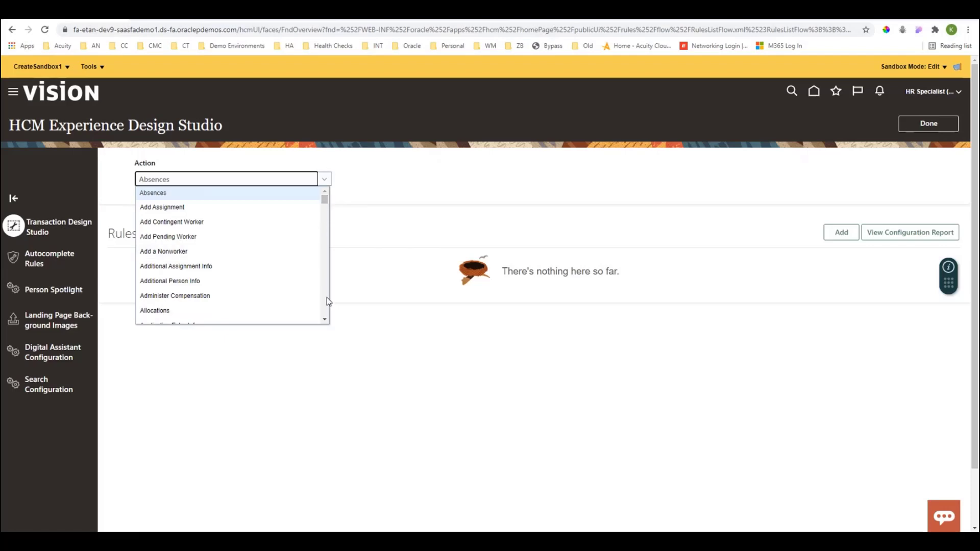
click(325, 321)
click(325, 321)
click(324, 320)
click(324, 321)
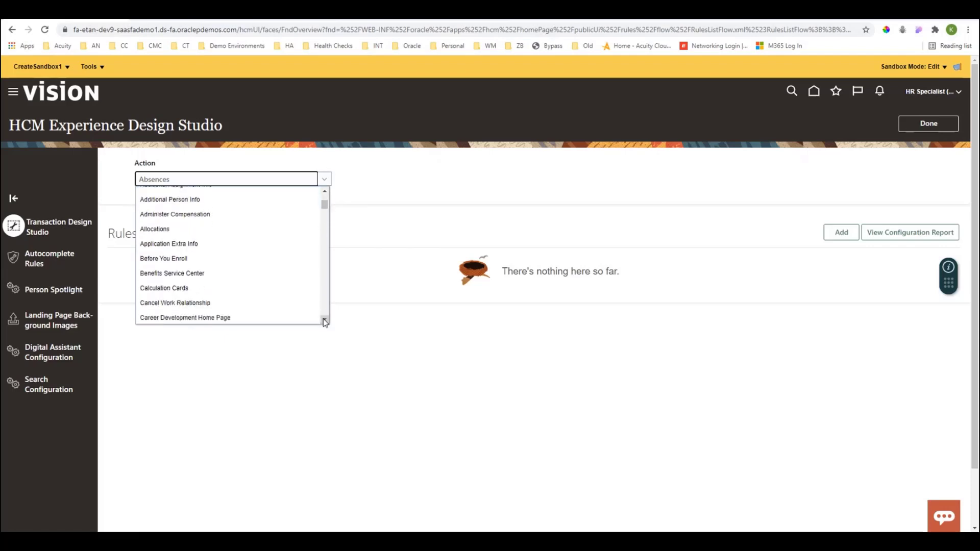
click(325, 320)
click(325, 320)
click(325, 320)
click(325, 321)
click(325, 321)
click(325, 320)
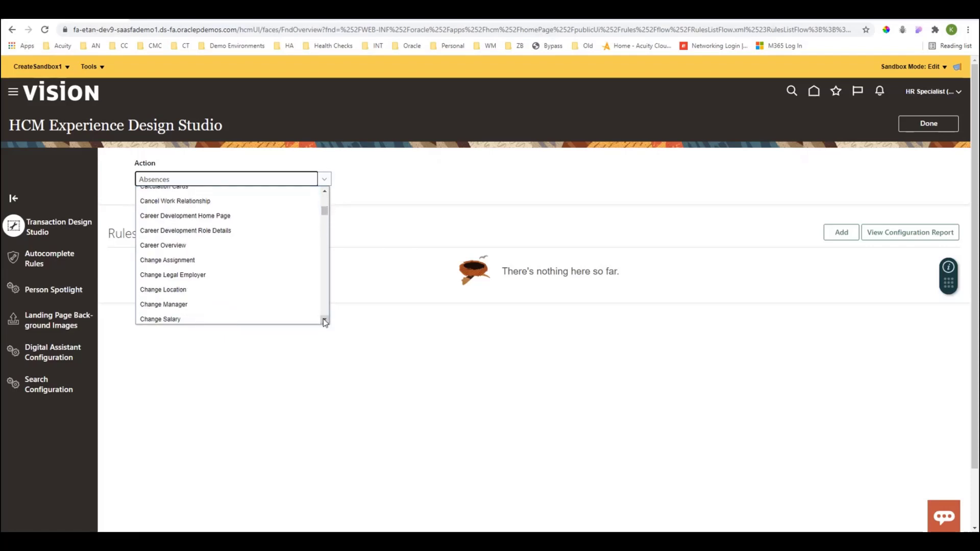
click(324, 320)
click(325, 320)
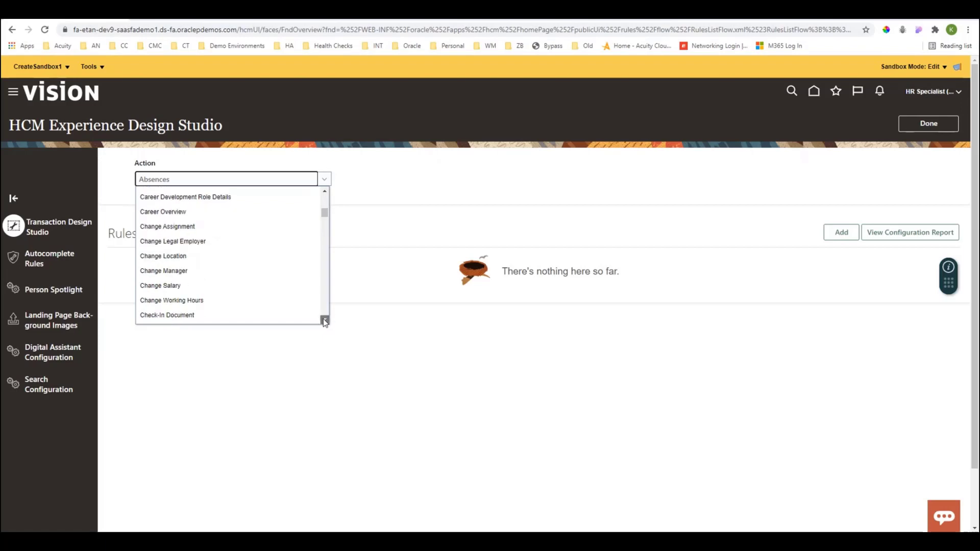
click(325, 320)
click(324, 320)
click(324, 321)
click(325, 321)
click(325, 320)
click(324, 321)
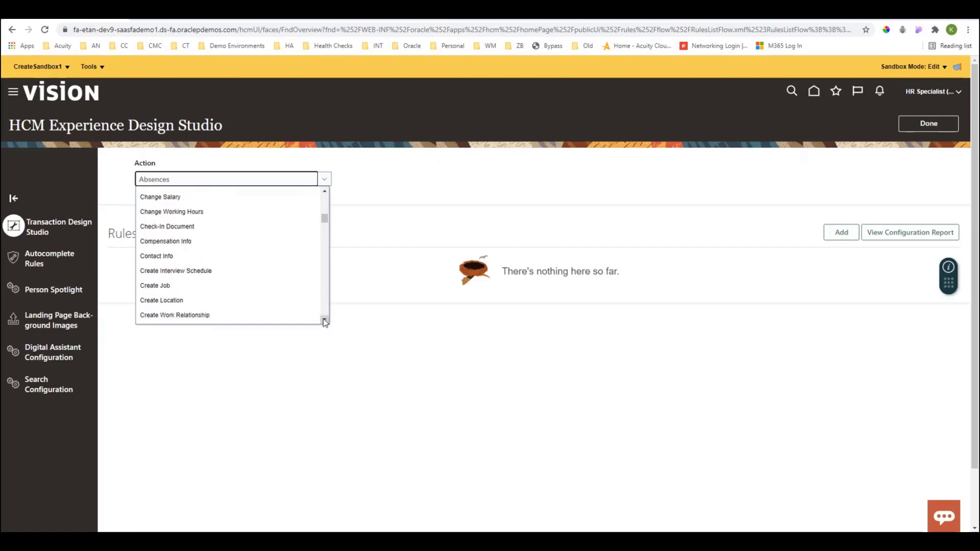
click(324, 321)
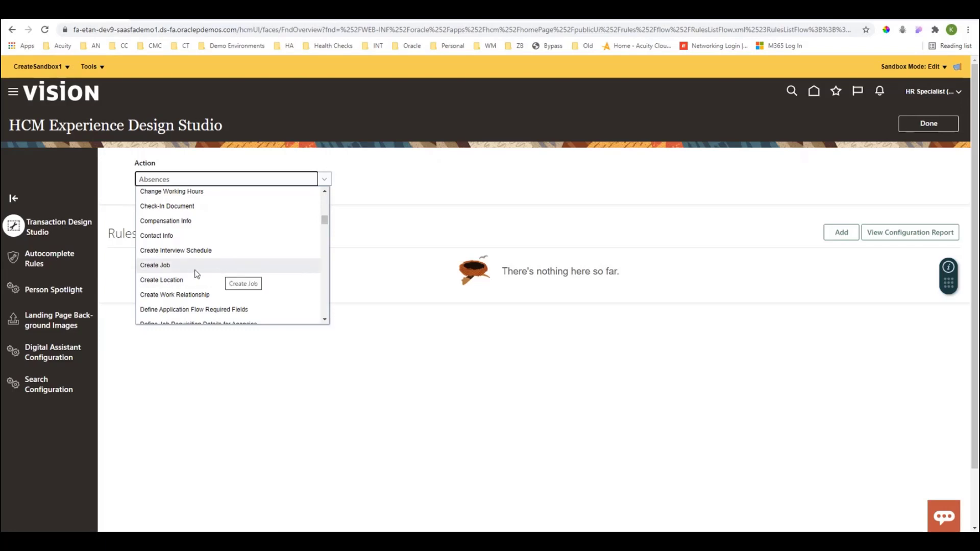
click(180, 267)
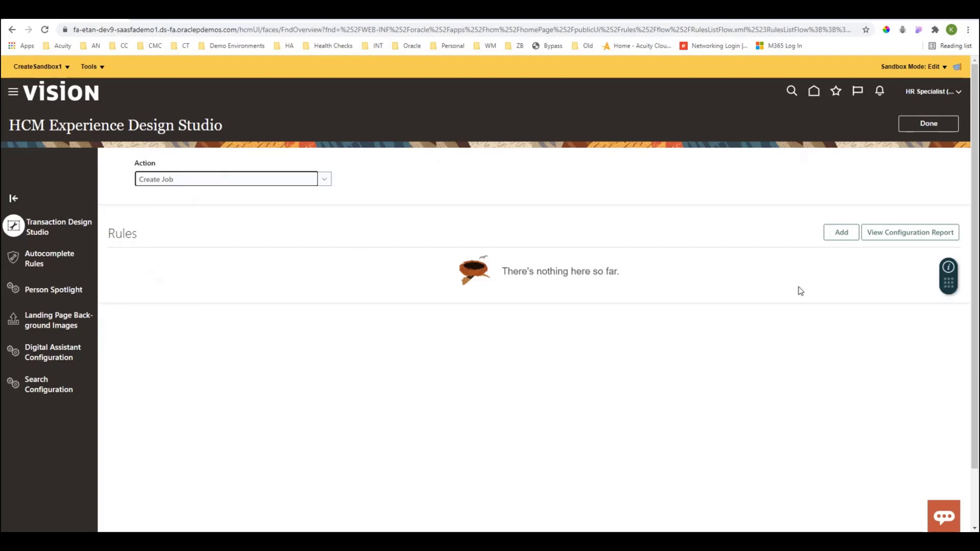
Add a rule for the action with both its name and description set to "Create Job".
click(849, 238)
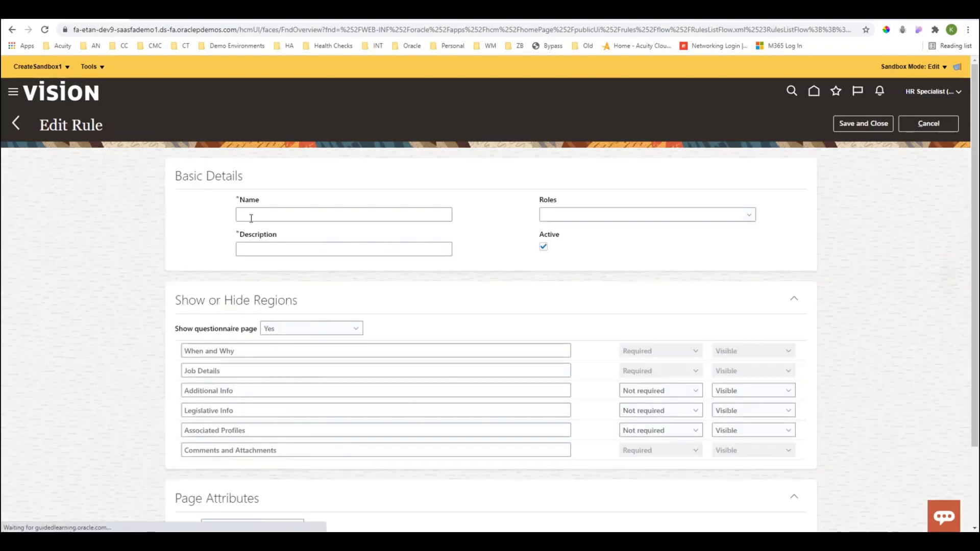
click(251, 218)
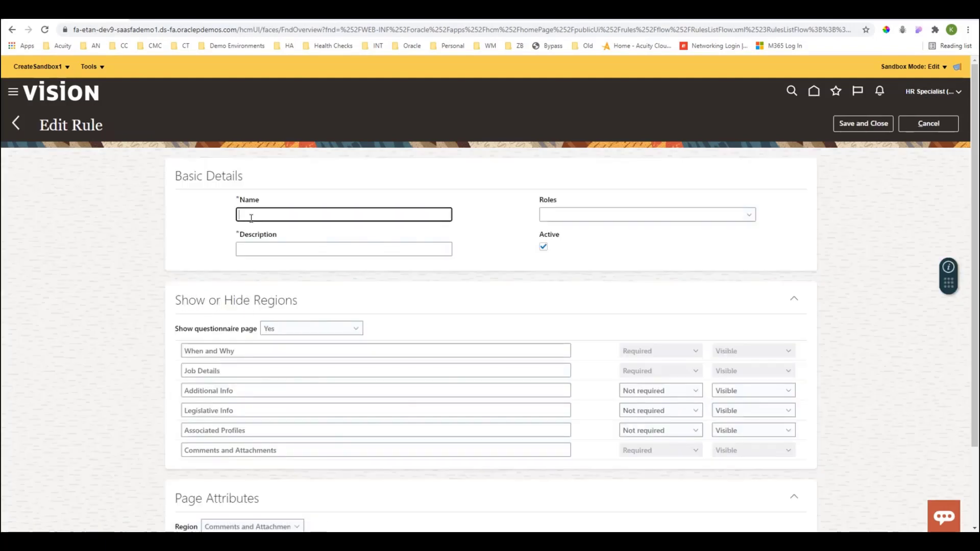
text(Create Job)
drag(278, 214, 230, 216)
key(ctrl+c)
click(248, 254)
key(ctrl+v)
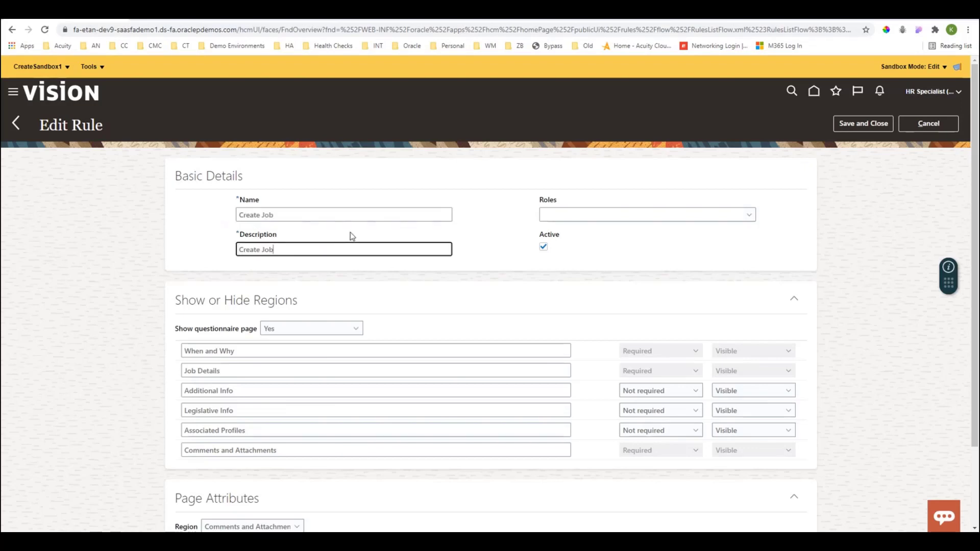
Examine the rule's available roles and its Show or Hide Regions section, including the questionnaire page setting.
click(750, 215)
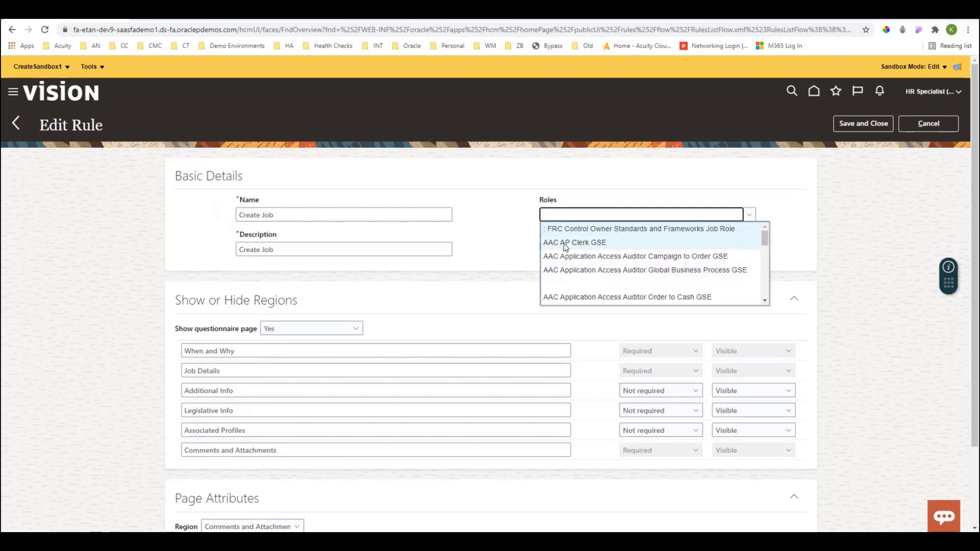
click(530, 229)
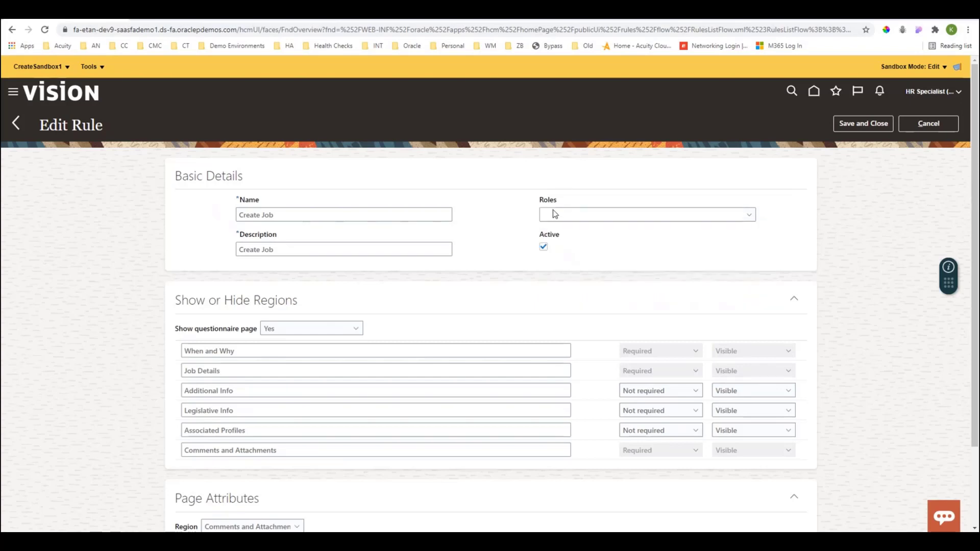
scroll(545, 214, down, 2)
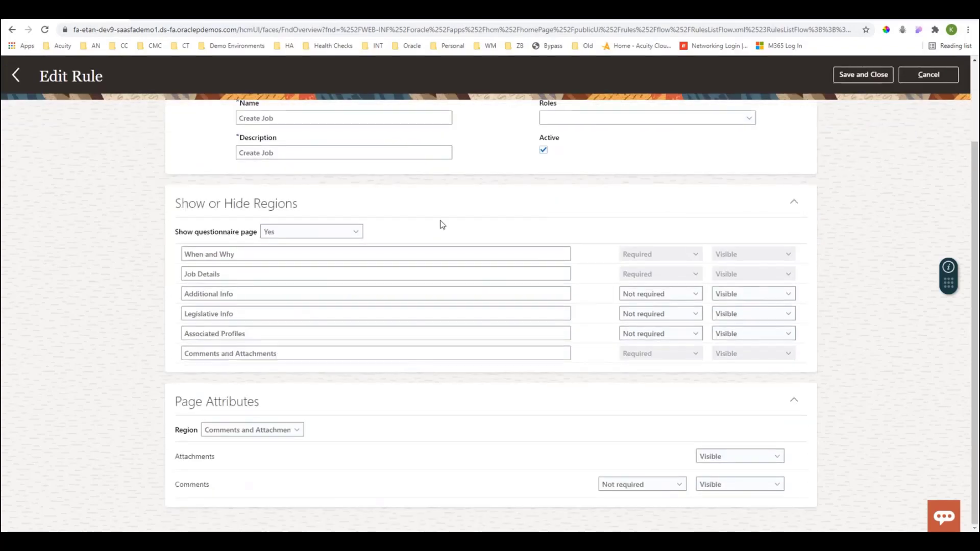
drag(180, 203, 300, 207)
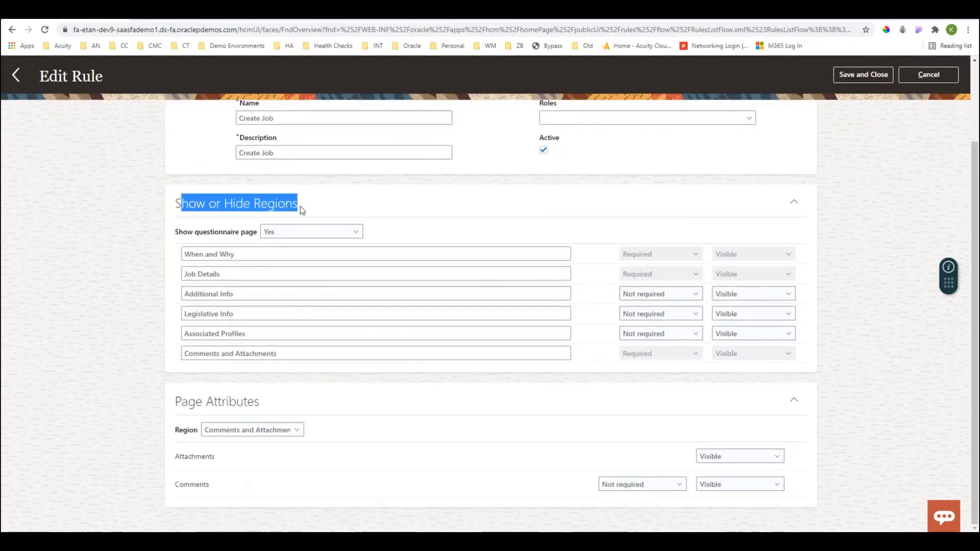
click(318, 204)
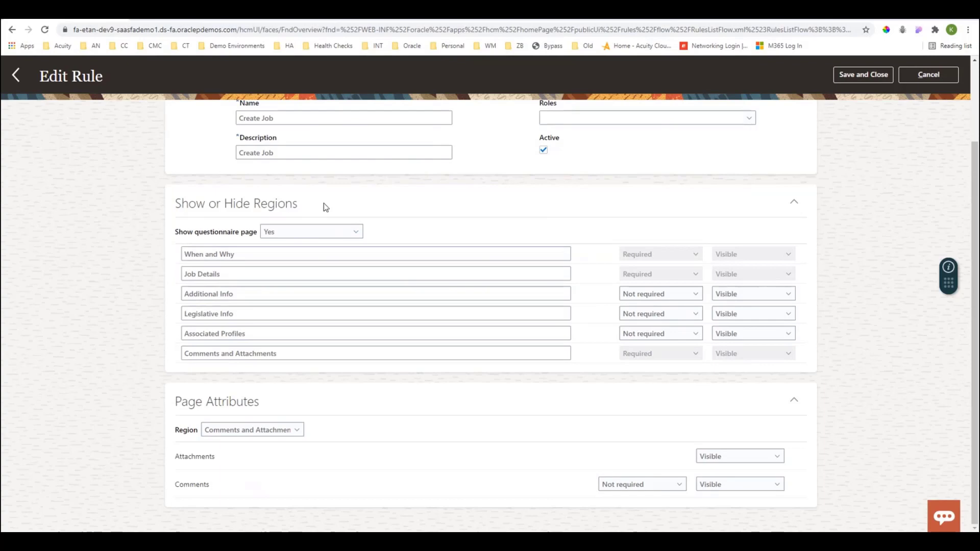
scroll(323, 204, up, 2)
scroll(72, 178, down, 1)
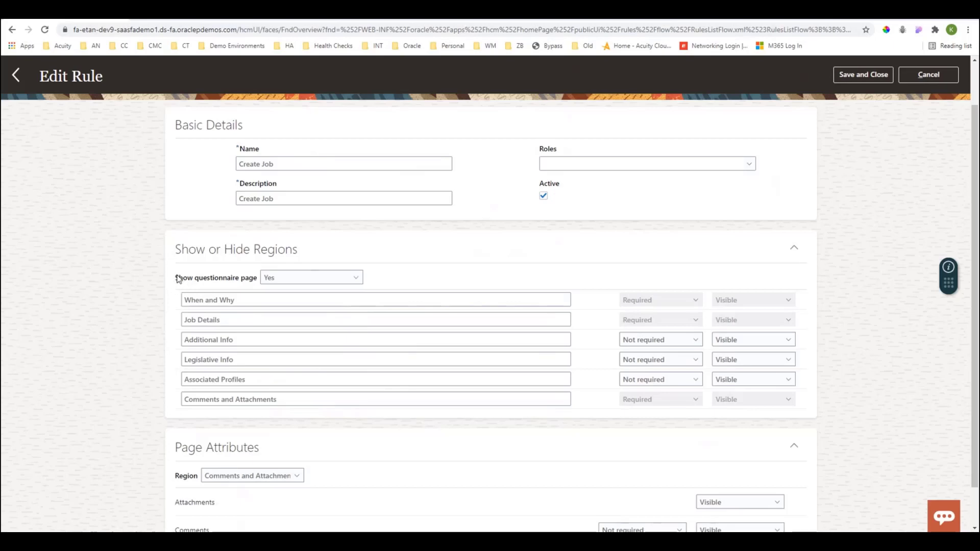
drag(176, 276, 251, 281)
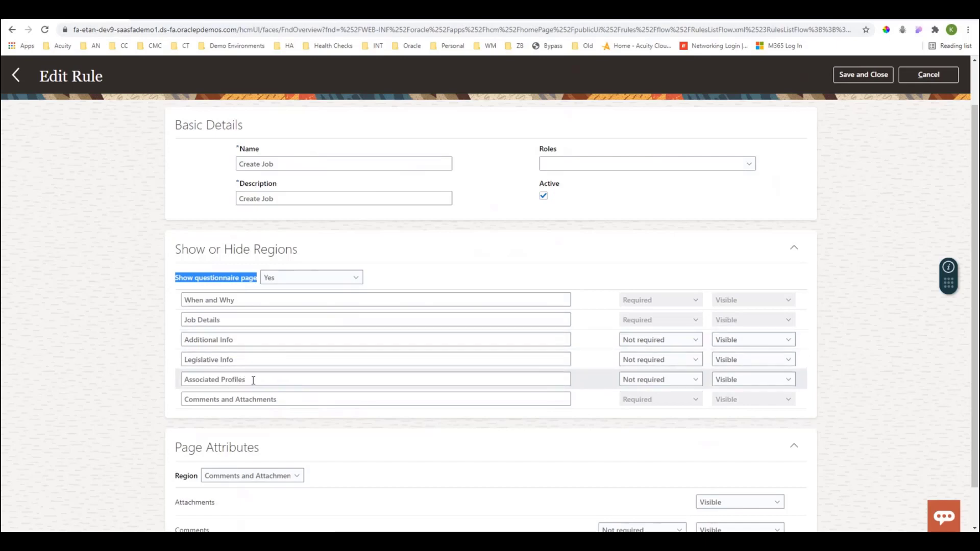
Check the visibility and required options offered for the Additional Info region without changing them.
click(734, 340)
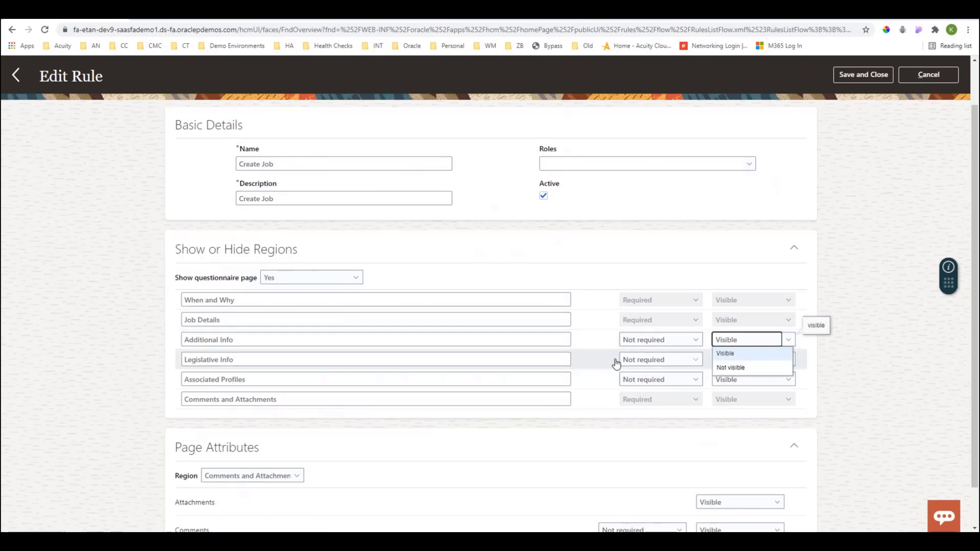
click(612, 341)
click(635, 341)
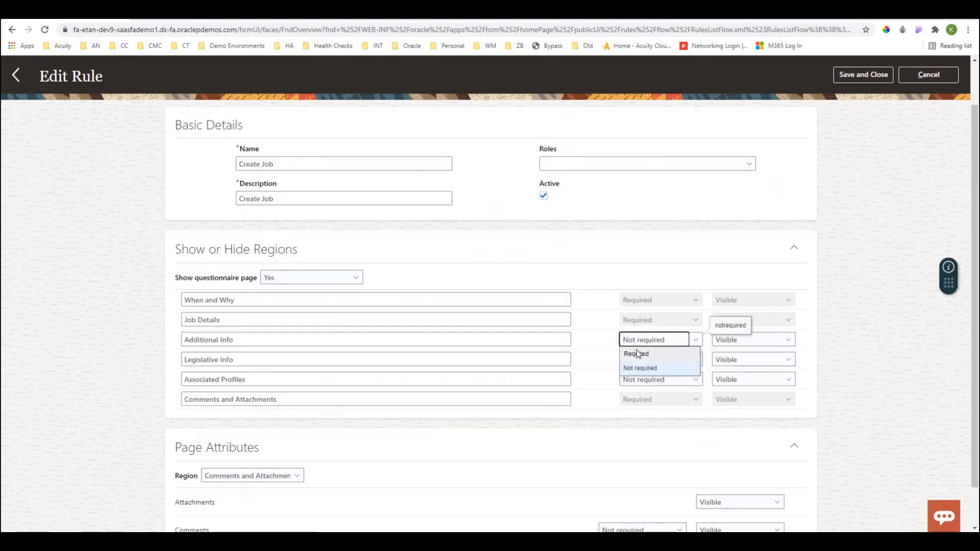
click(605, 346)
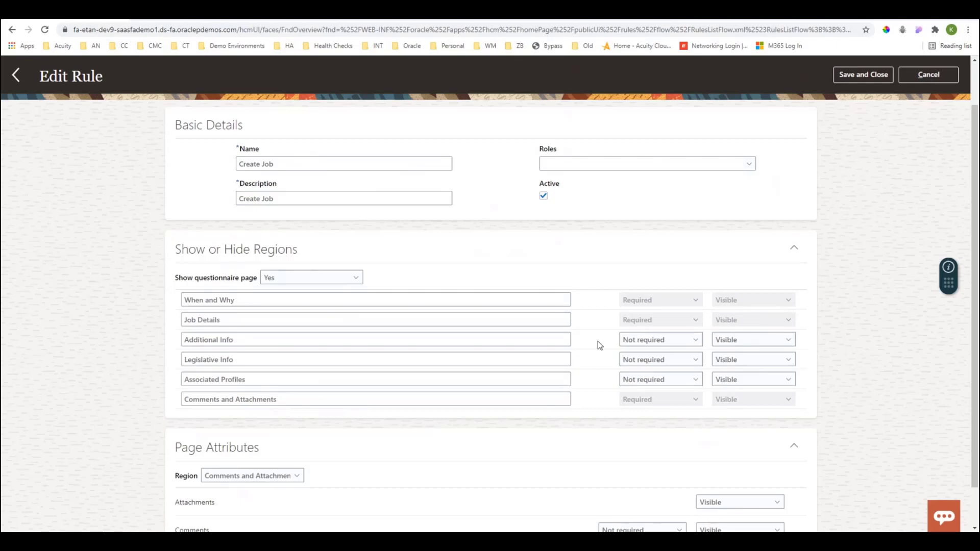
Review the regions offered under Page Attributes and the required options for Comments in Comments and Attachments.
scroll(598, 341, down, 1)
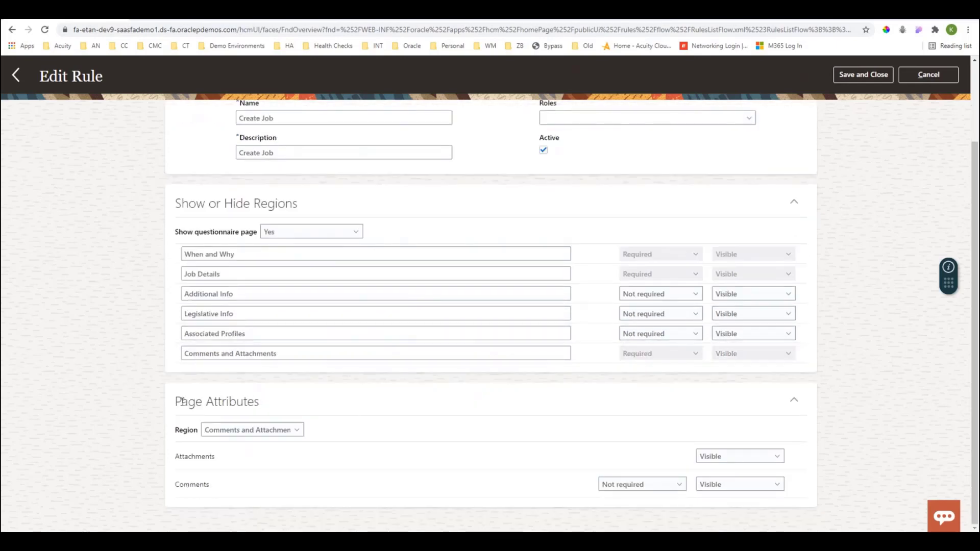
drag(182, 402, 261, 404)
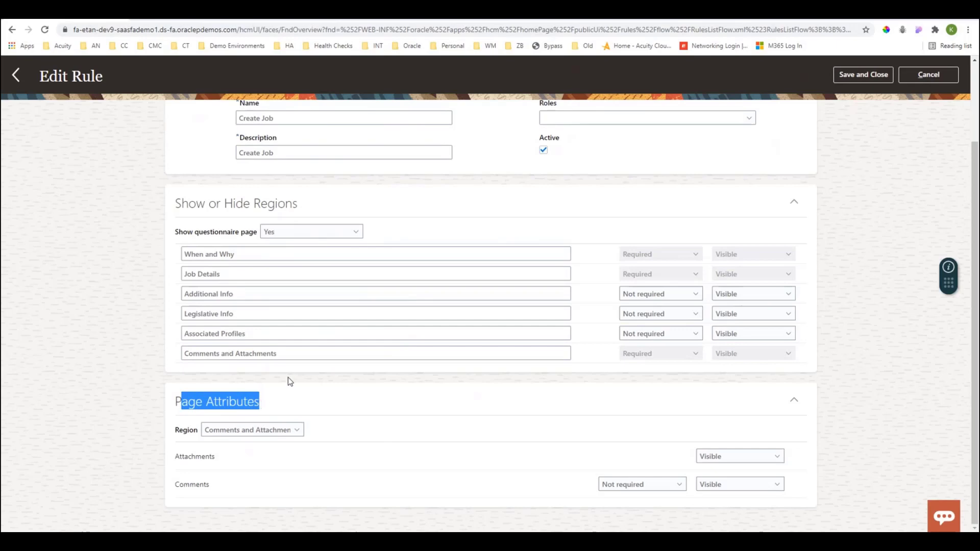
click(300, 433)
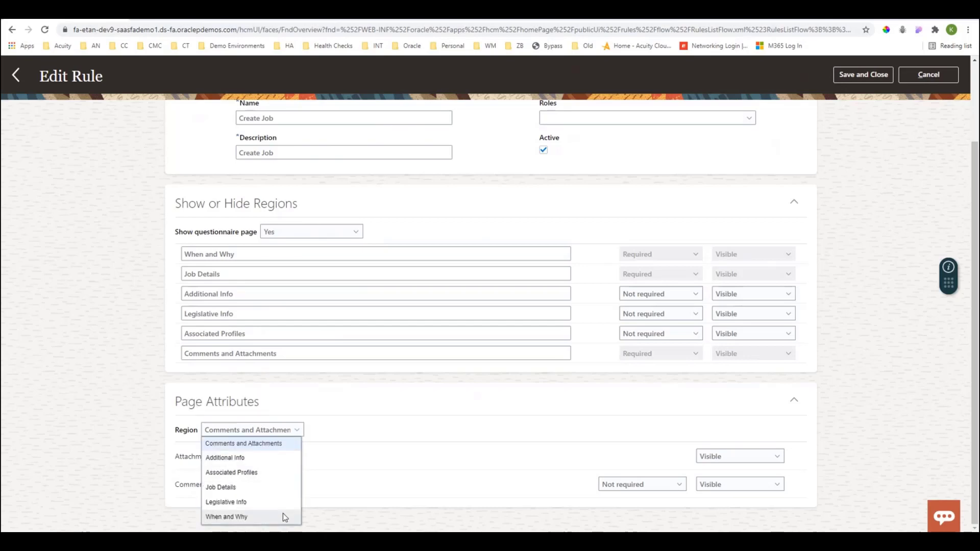
click(253, 442)
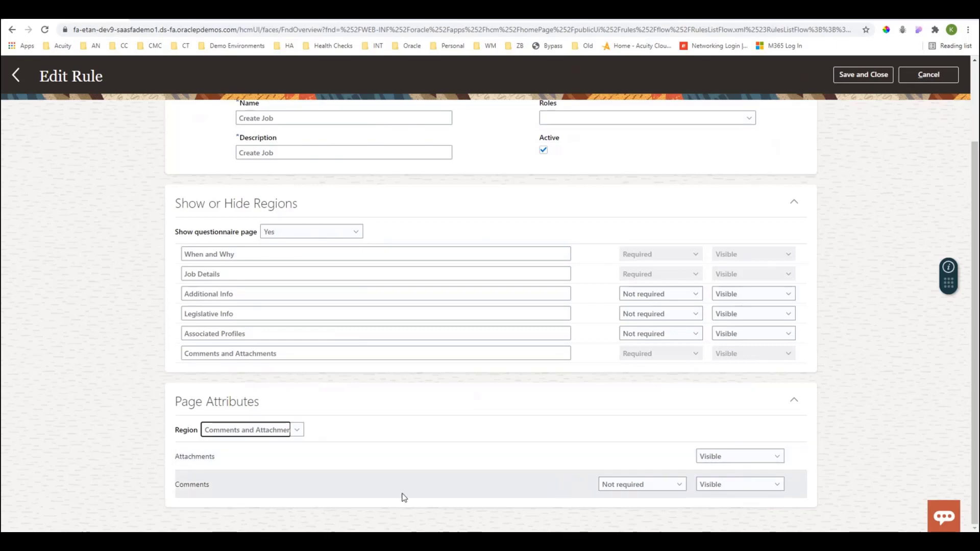
click(637, 487)
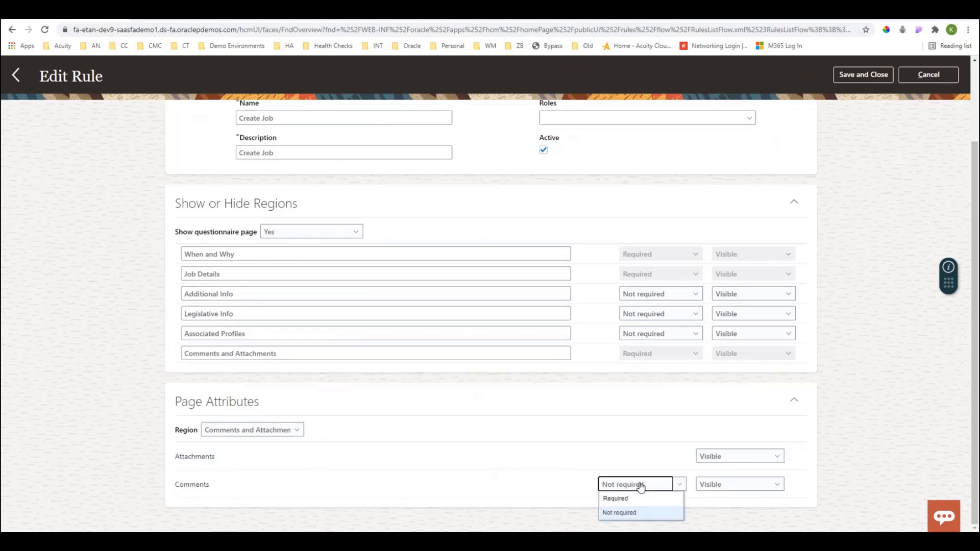
click(635, 488)
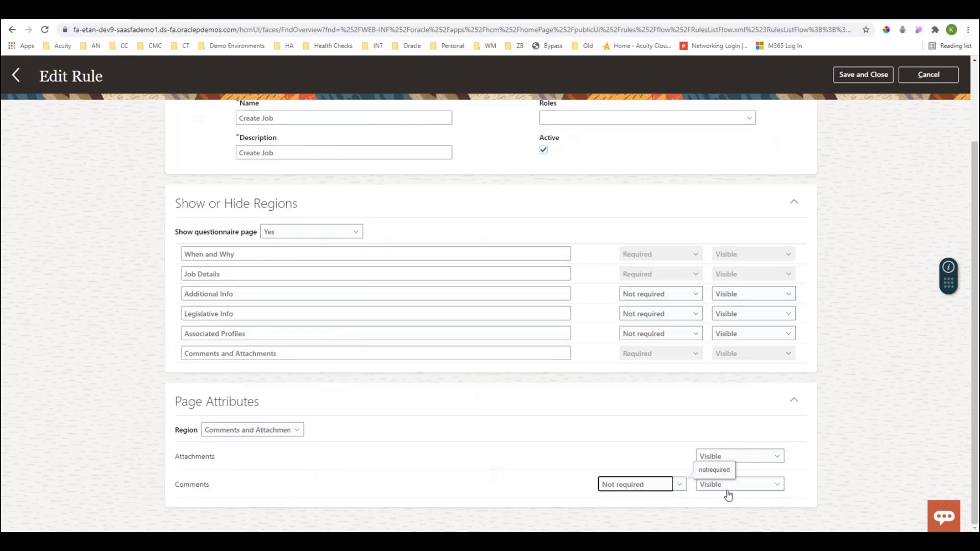
Show the page attributes of the Additional Info region and inspect its page and region visibility settings.
click(273, 431)
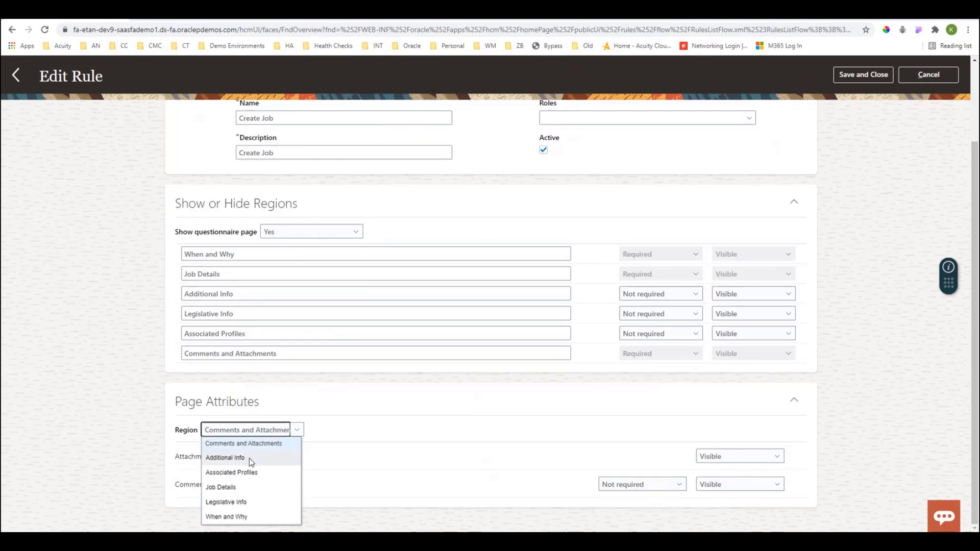
click(225, 458)
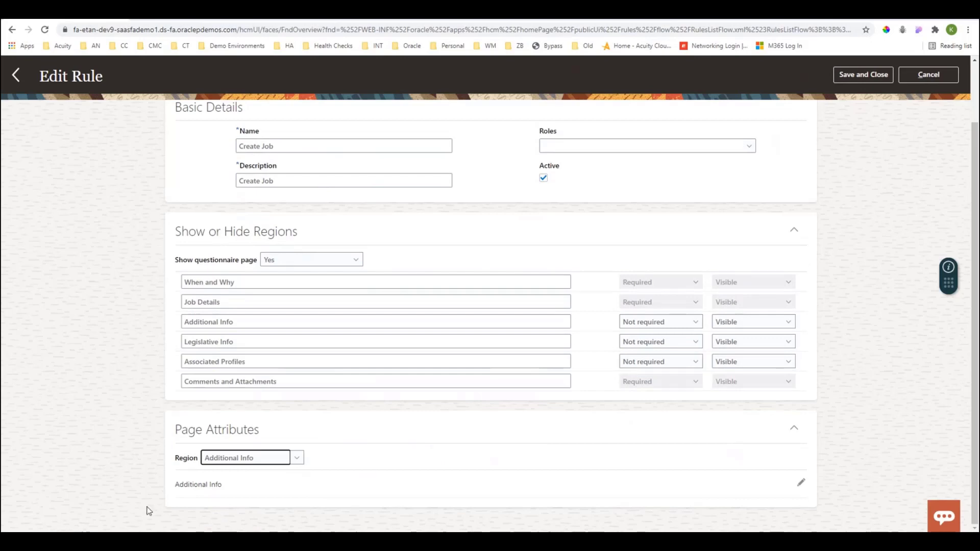
click(801, 483)
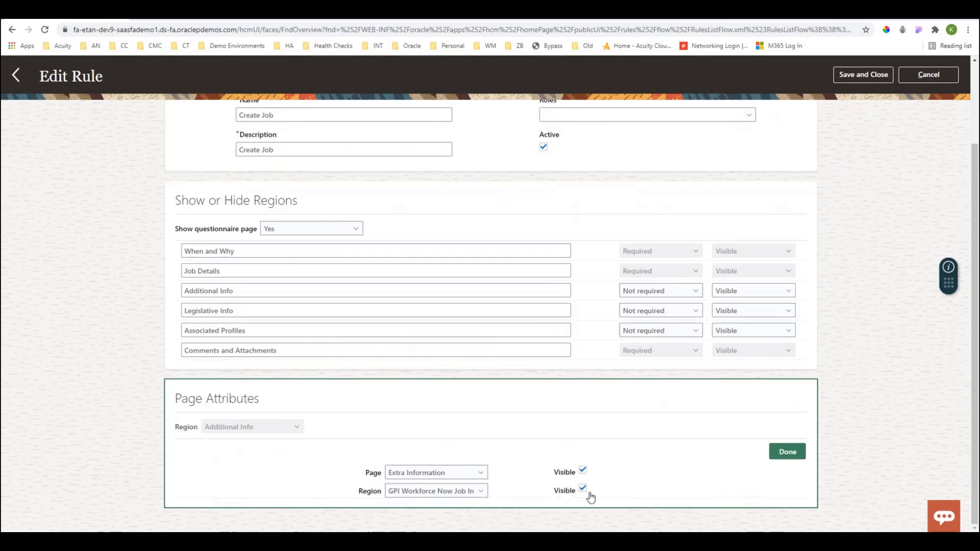
click(796, 456)
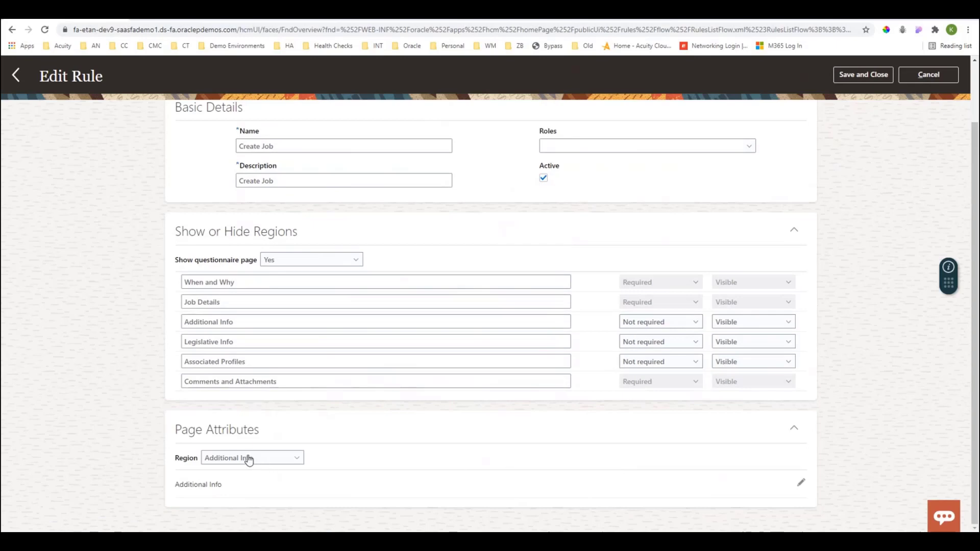
Review the page attributes of the Associated Profiles region and the required and visibility settings of all Job Details attributes.
click(248, 459)
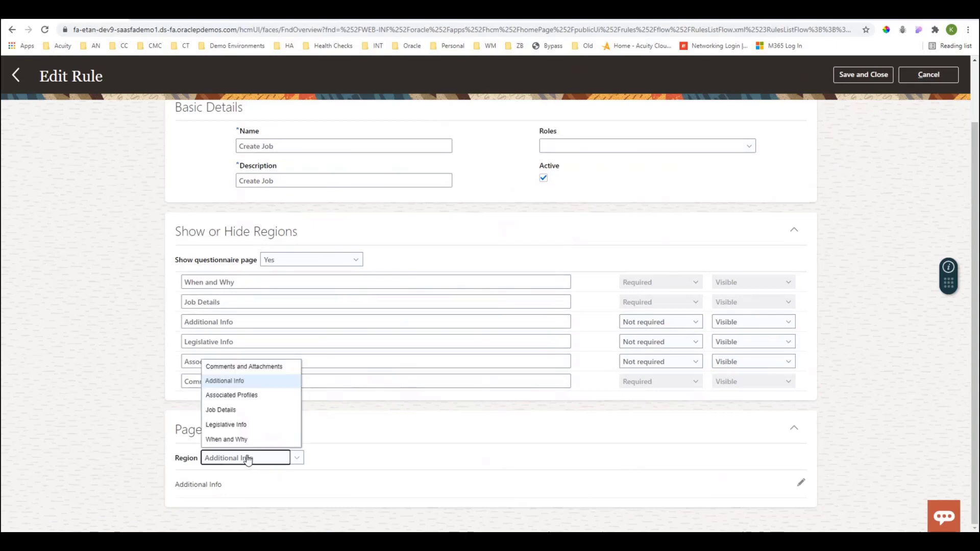
click(244, 396)
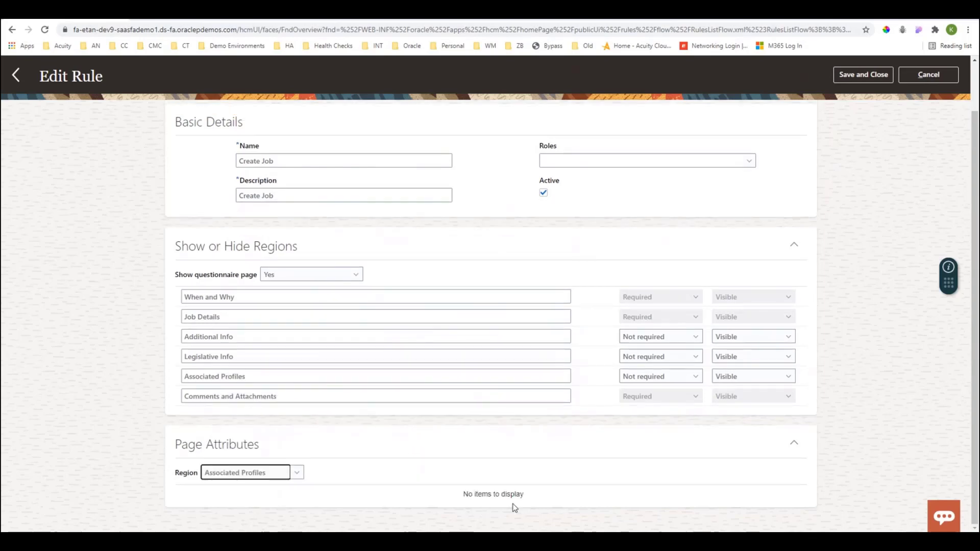
click(265, 477)
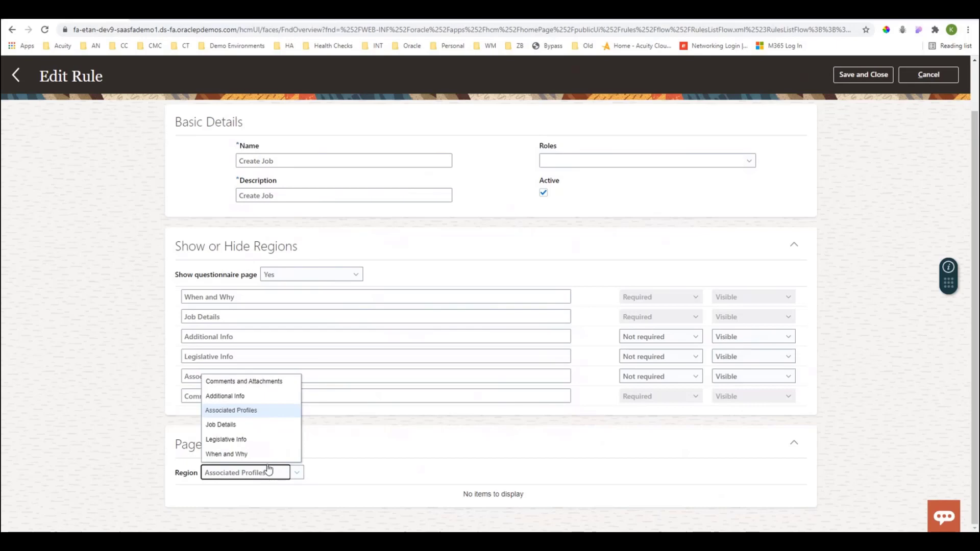
click(256, 430)
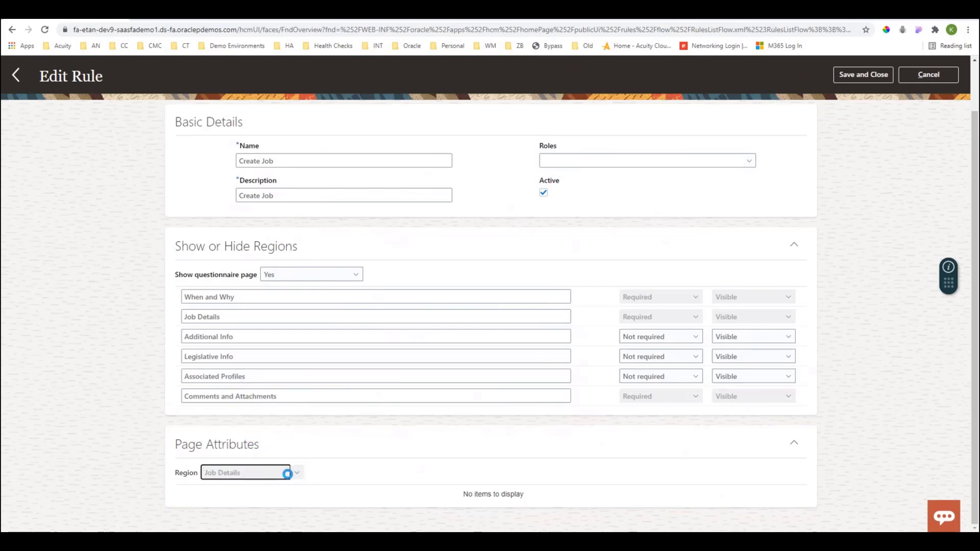
scroll(283, 492, down, 2)
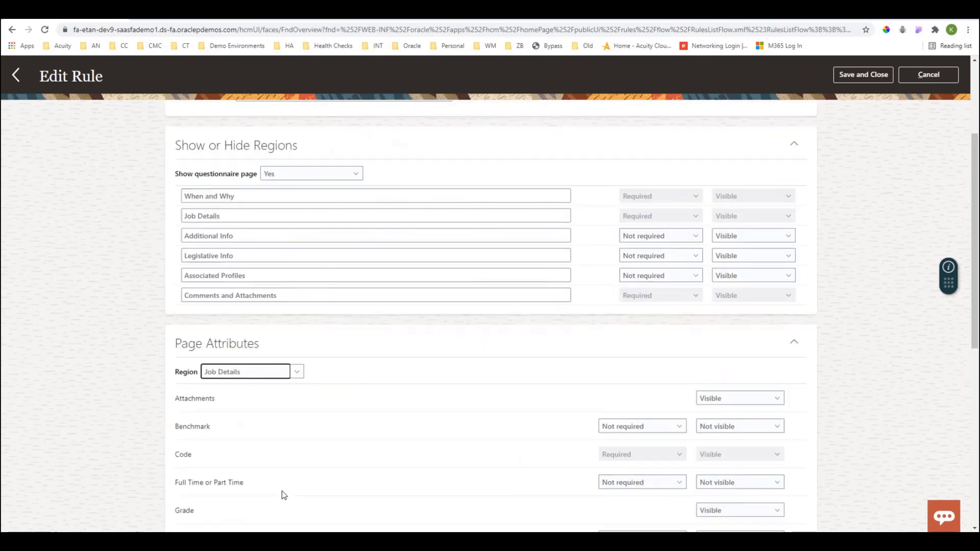
scroll(282, 494, down, 4)
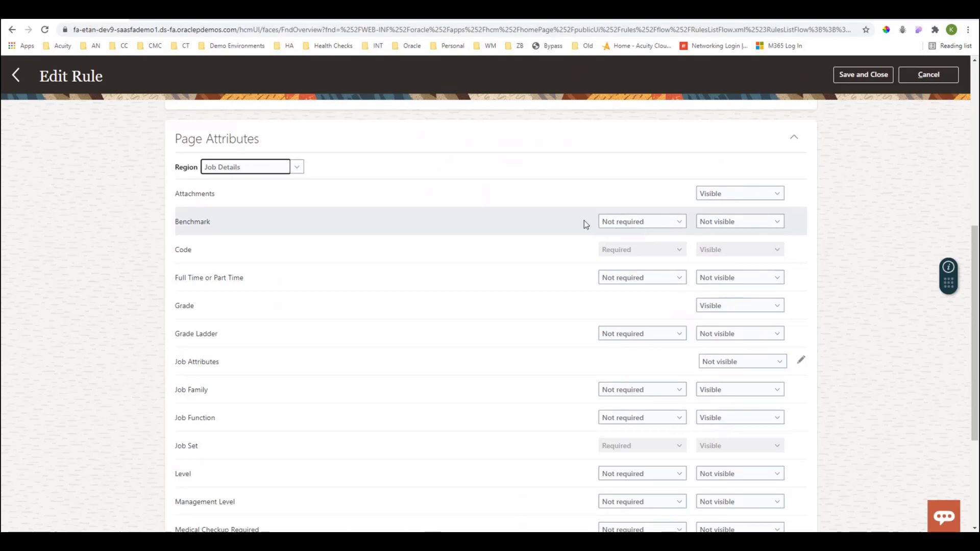
scroll(550, 322, down, 2)
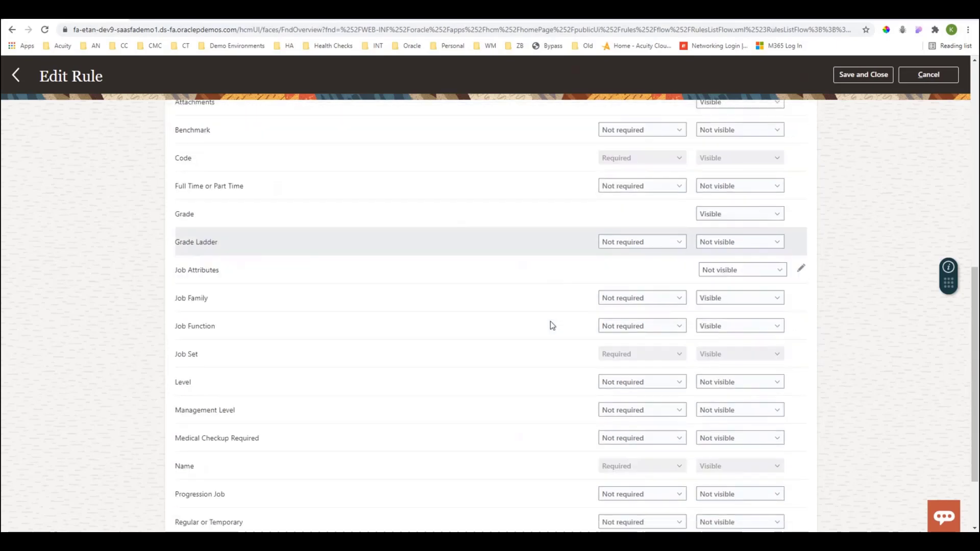
scroll(551, 325, down, 2)
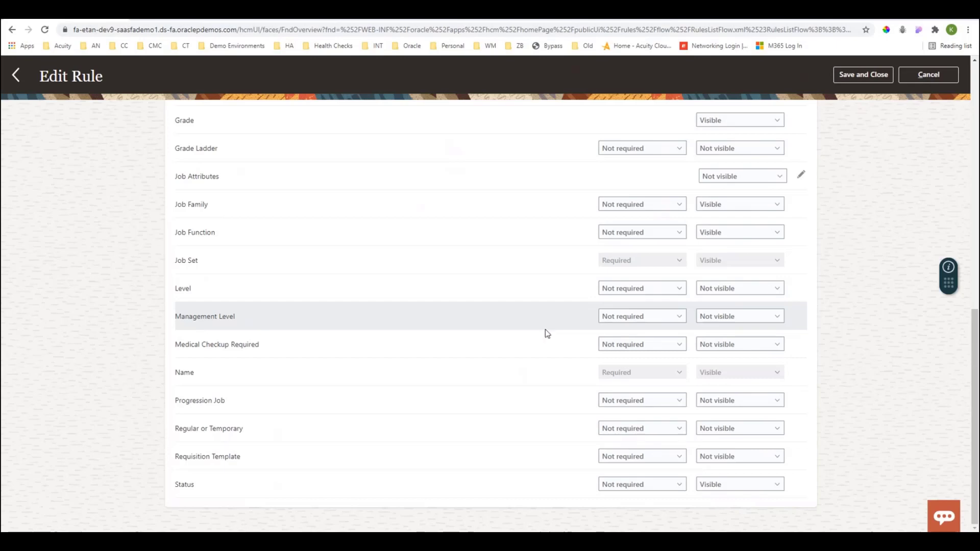
Save and close the Create Job rule.
scroll(550, 332, up, 3)
scroll(550, 336, up, 1)
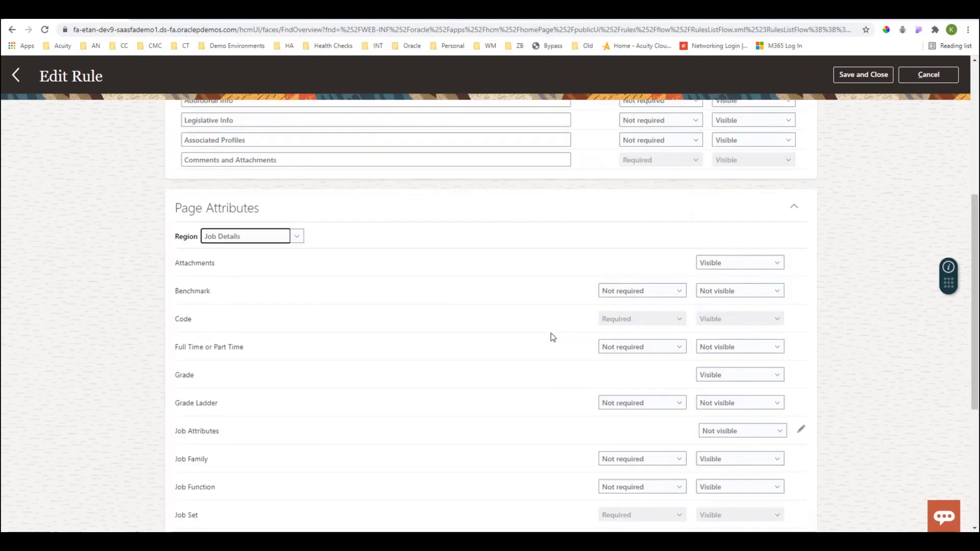
scroll(401, 289, up, 1)
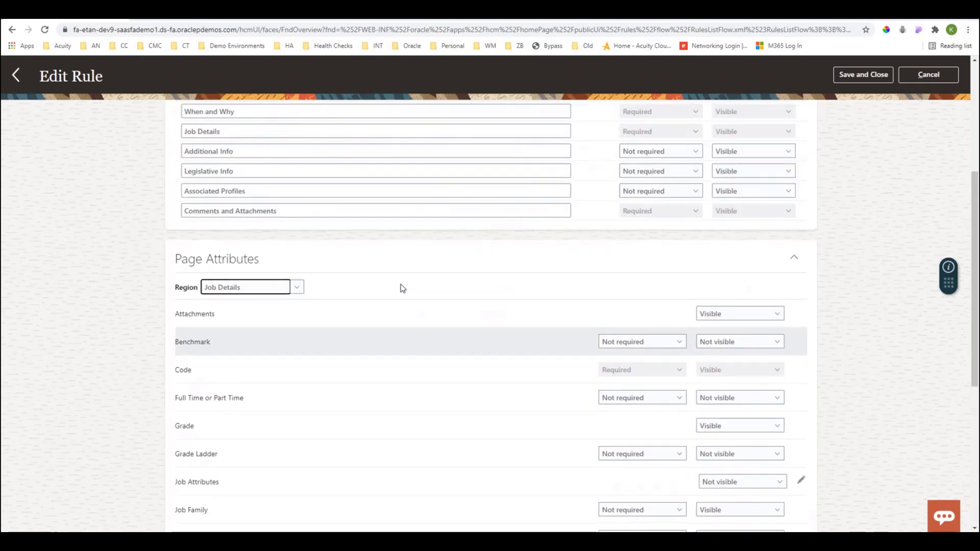
scroll(400, 287, up, 5)
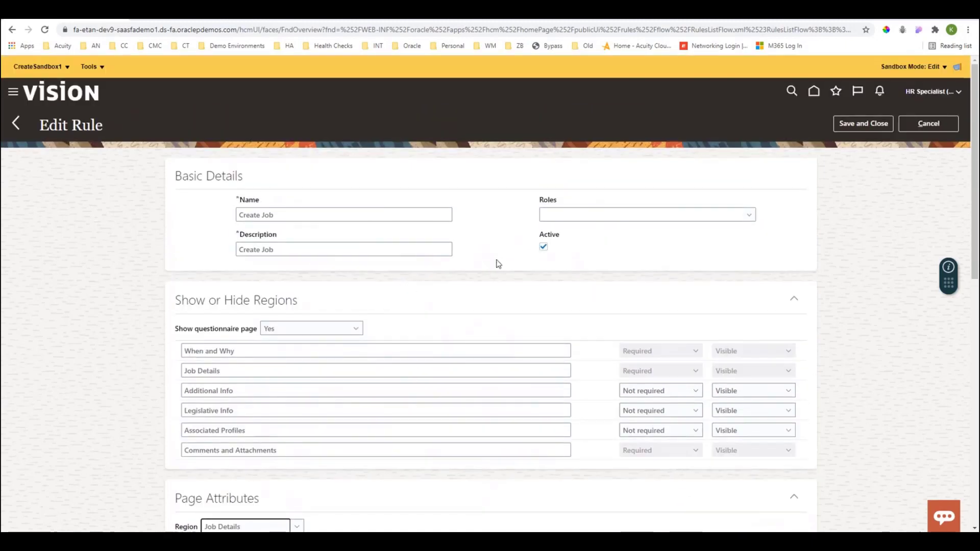
click(873, 125)
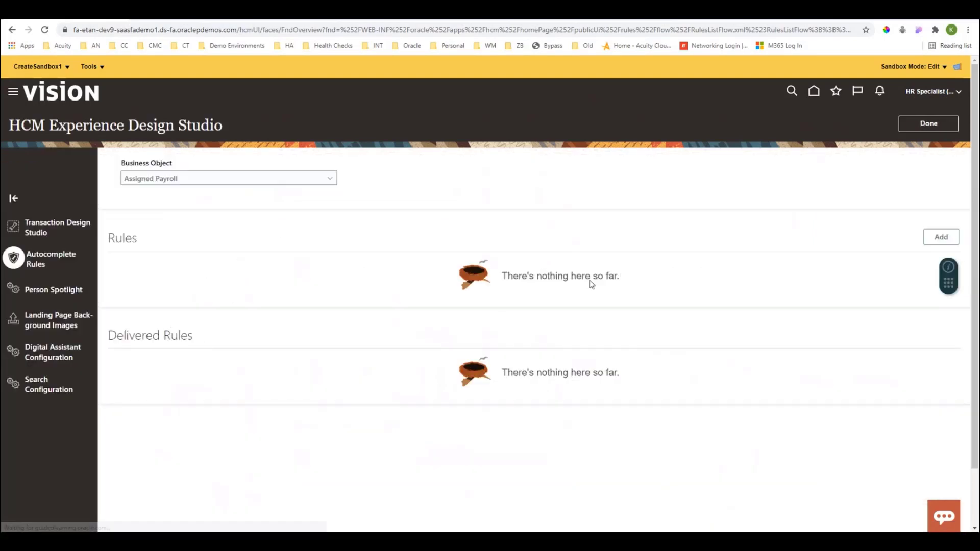
Browse the business objects available for autocomplete rules, including Job, and return to Transaction Design Studio.
click(154, 180)
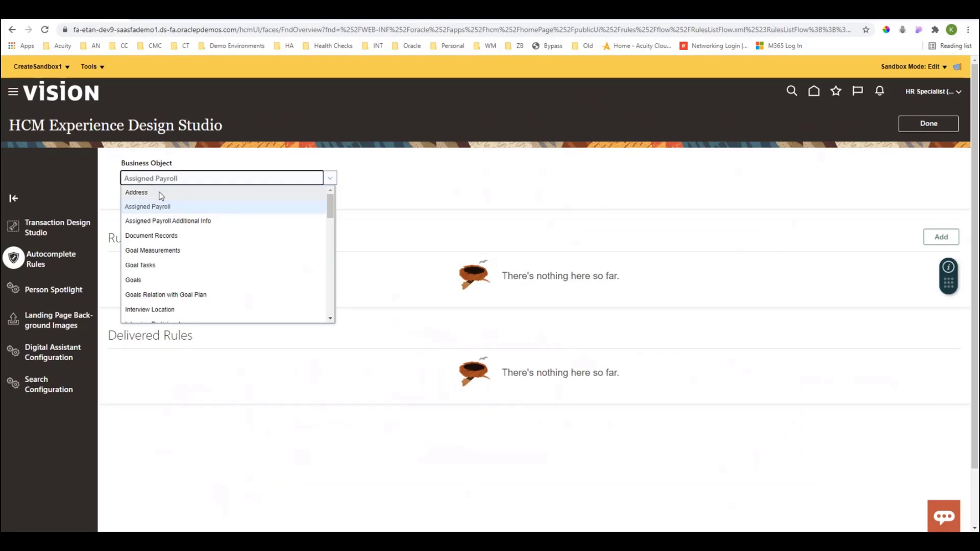
scroll(161, 206, down, 3)
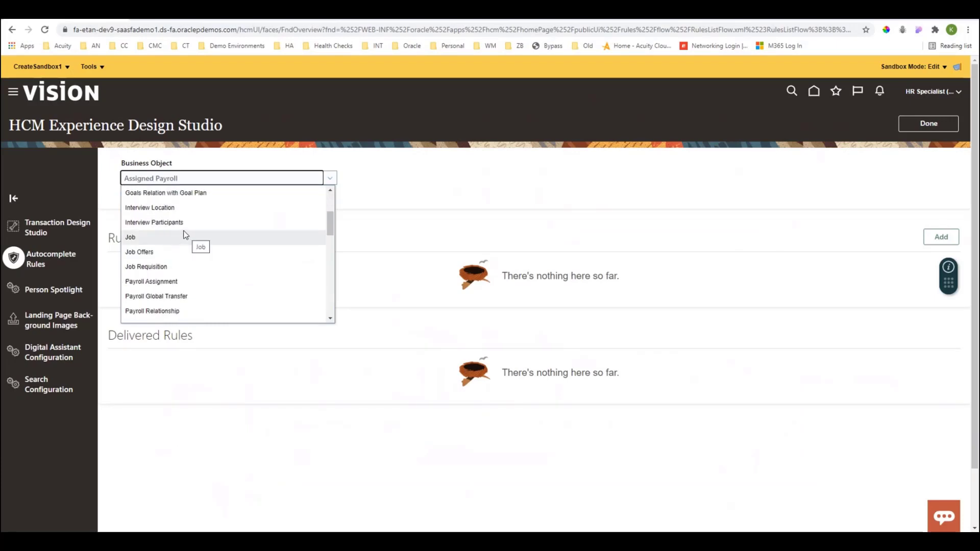
click(70, 228)
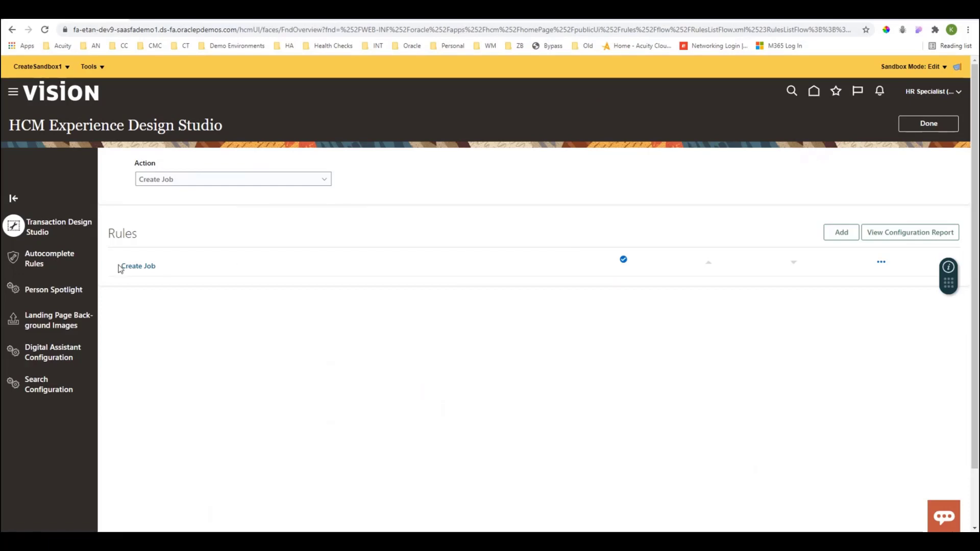
Browse the actions available in Transaction Design Studio through the Recruiting entries, keeping Create Job selected.
click(189, 186)
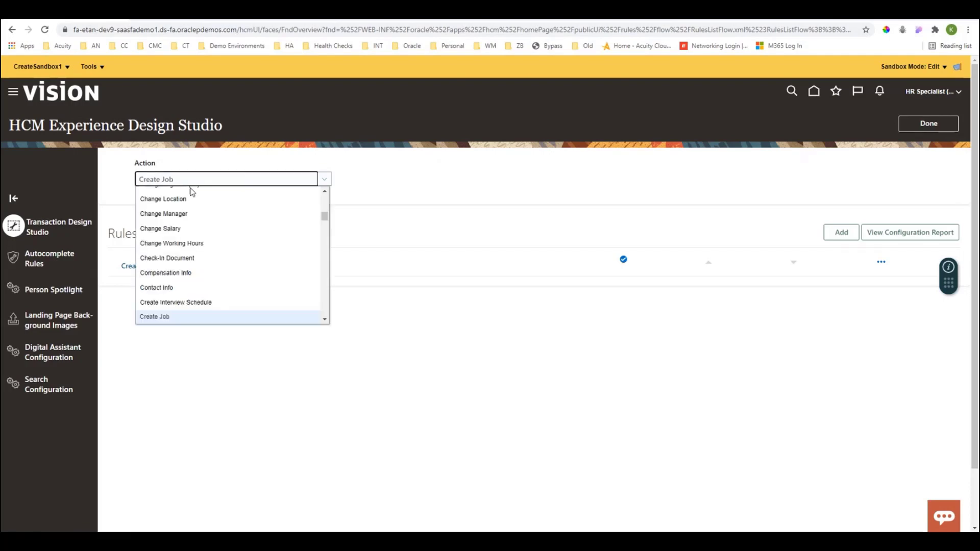
scroll(196, 232, down, 1)
scroll(196, 235, down, 5)
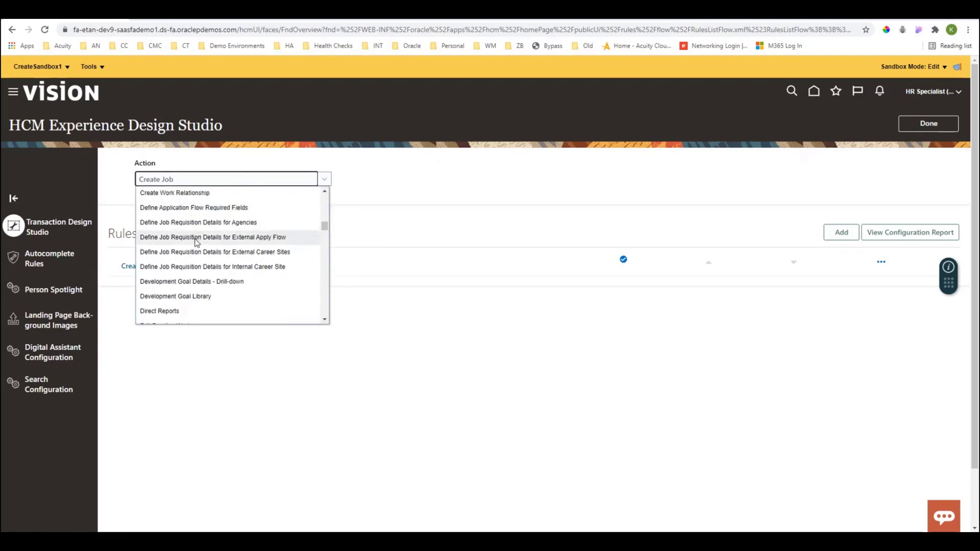
scroll(196, 245, down, 5)
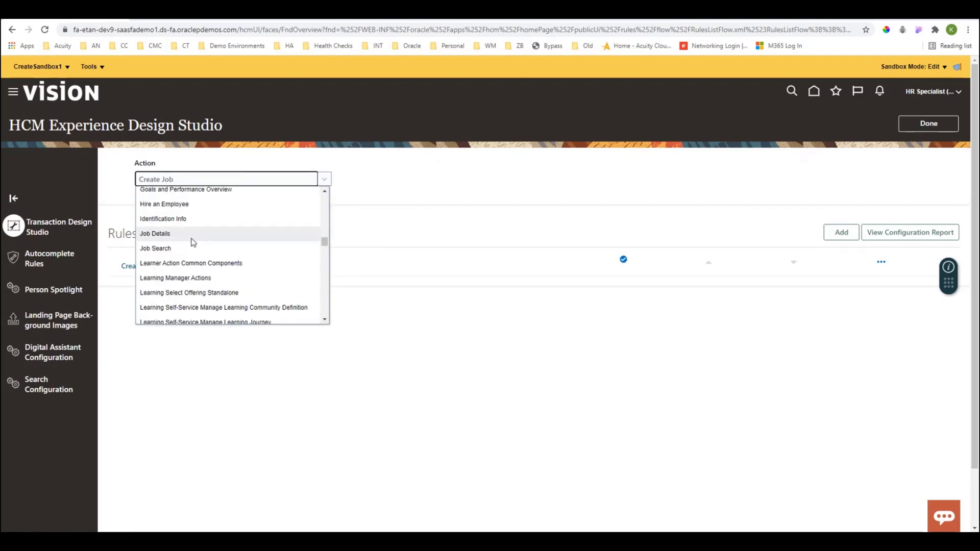
scroll(197, 249, down, 5)
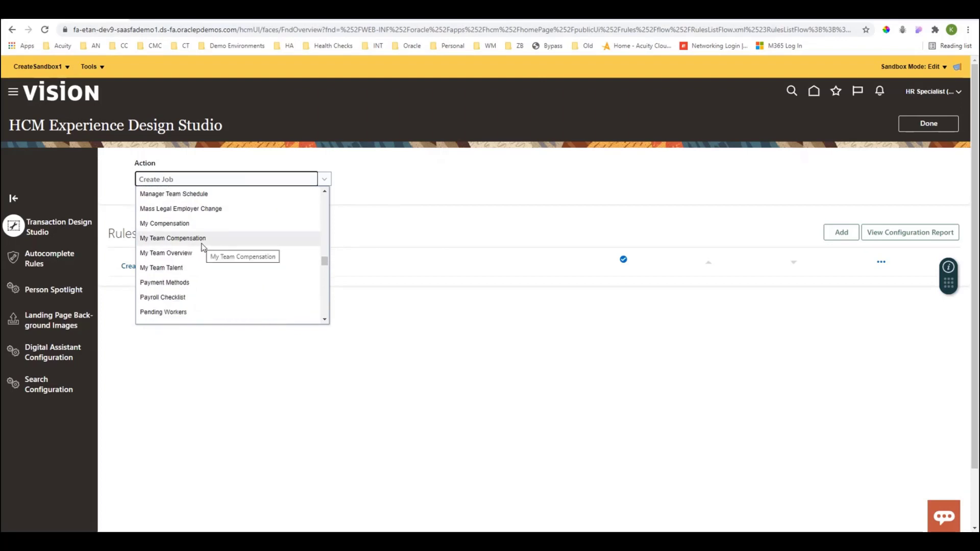
scroll(202, 247, down, 5)
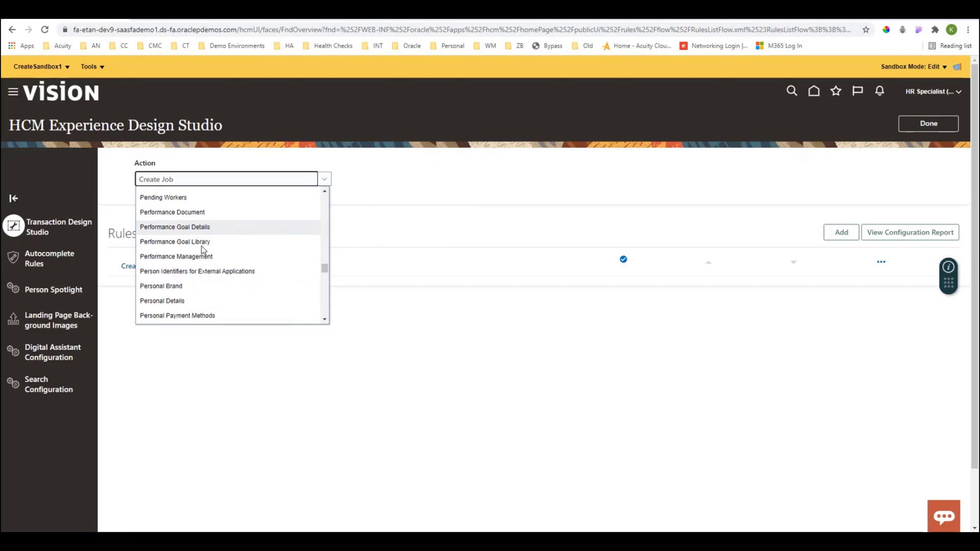
scroll(203, 249, down, 2)
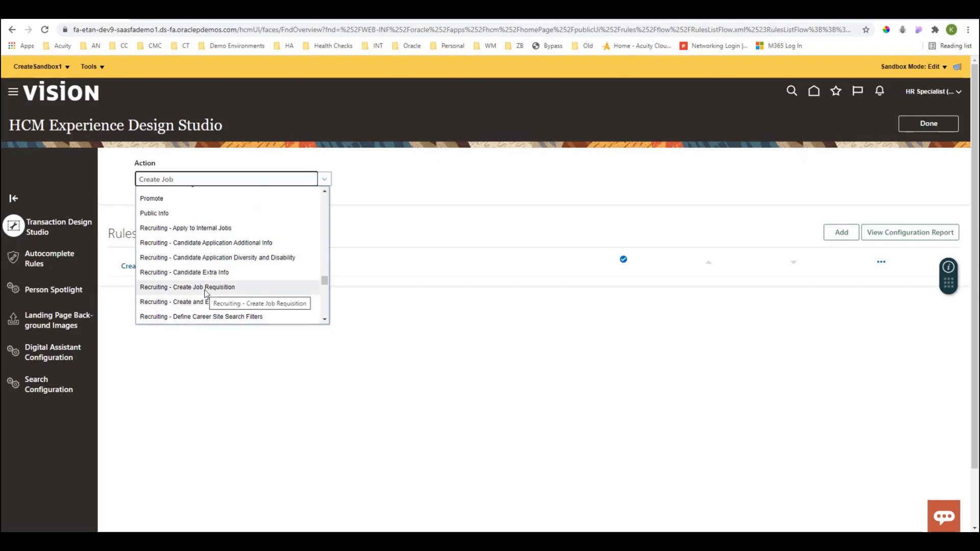
click(194, 414)
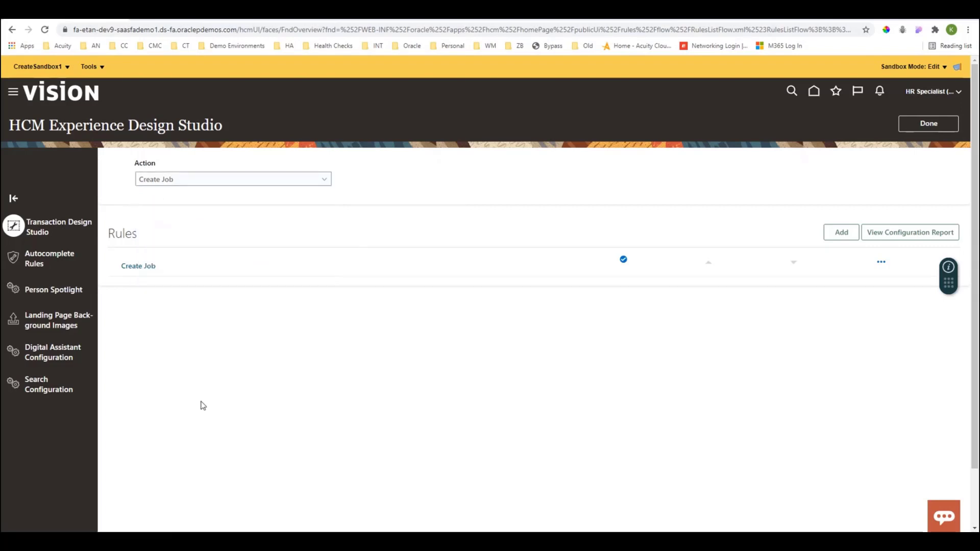
Open the Create Job rule, look over its regions and page attributes, and cancel out of editing.
click(145, 268)
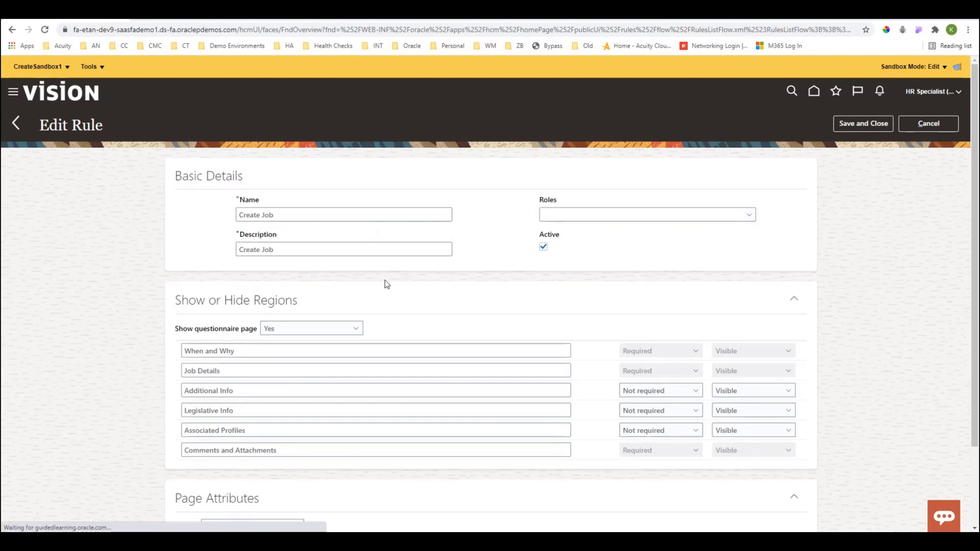
scroll(388, 296, down, 2)
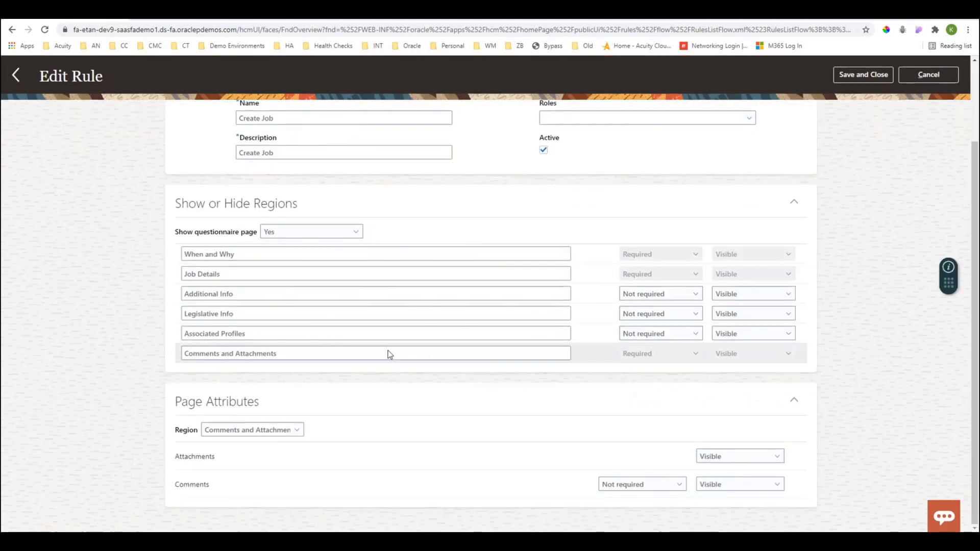
scroll(388, 353, up, 2)
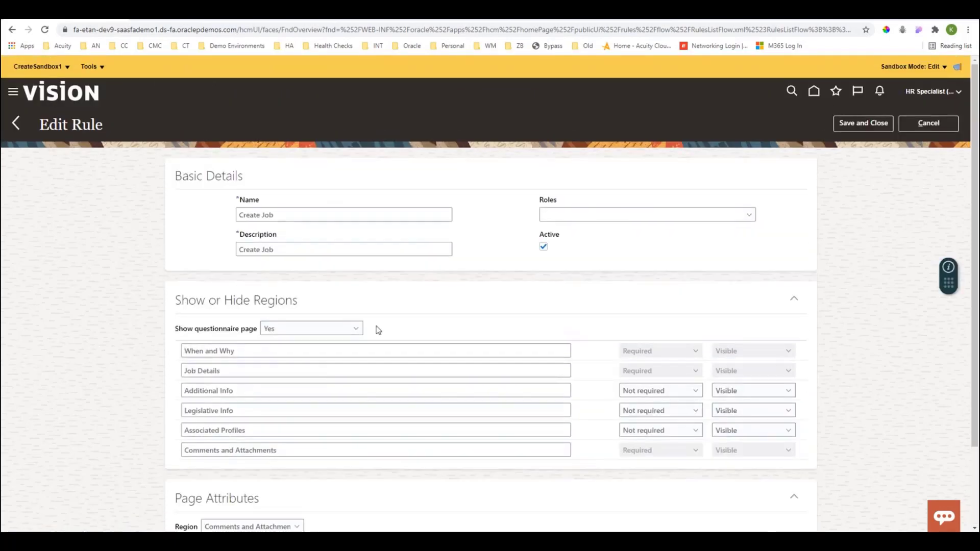
click(917, 122)
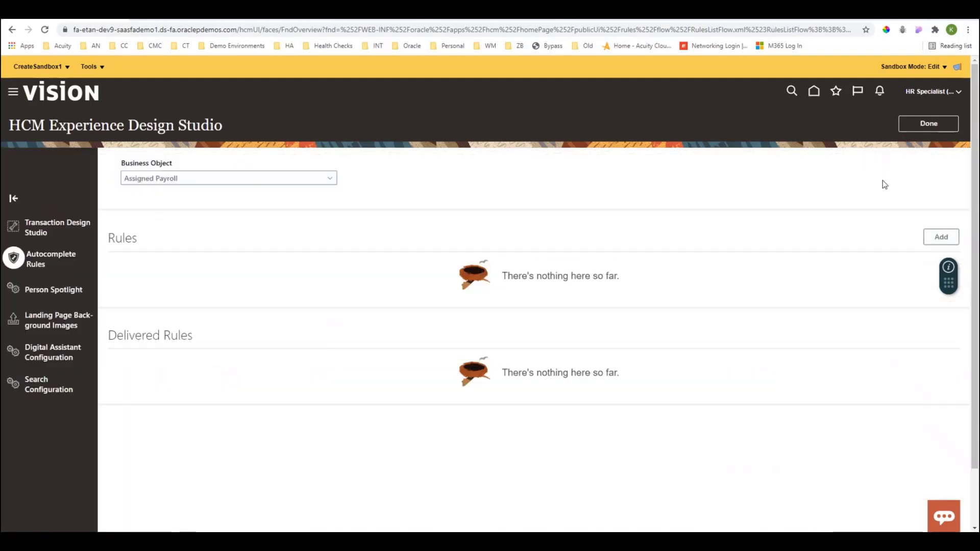
Delete the Create Job rule from Transaction Design Studio and leave the HCM Experience Design Studio.
click(43, 229)
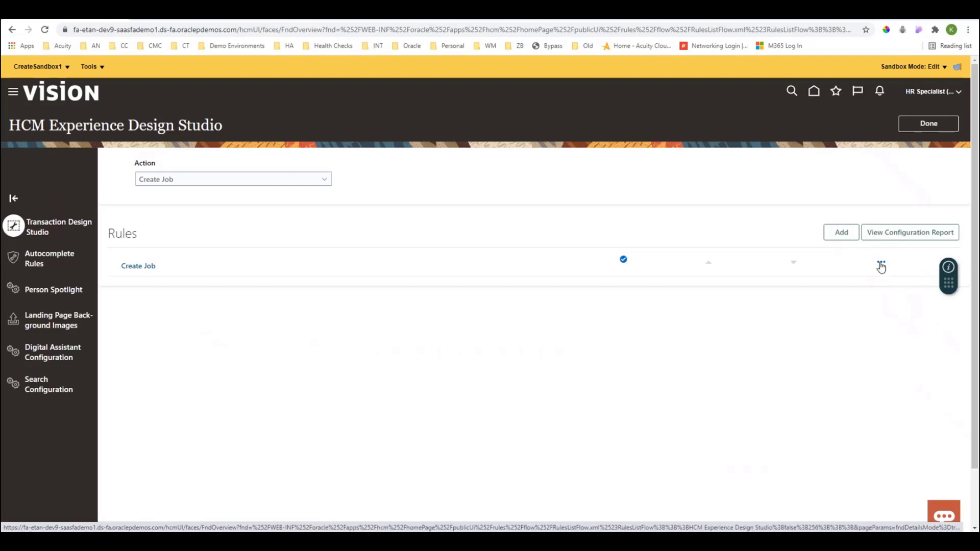
click(882, 264)
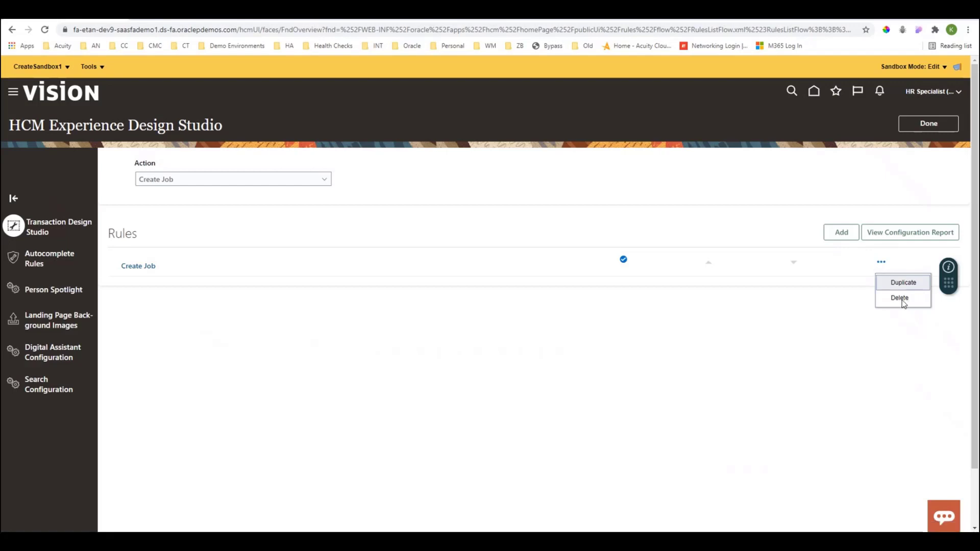
click(900, 300)
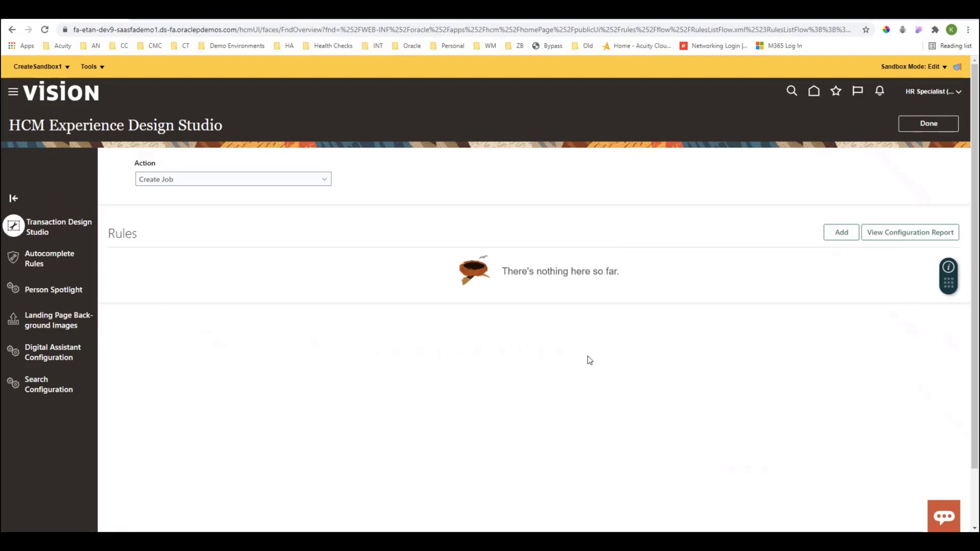
click(926, 130)
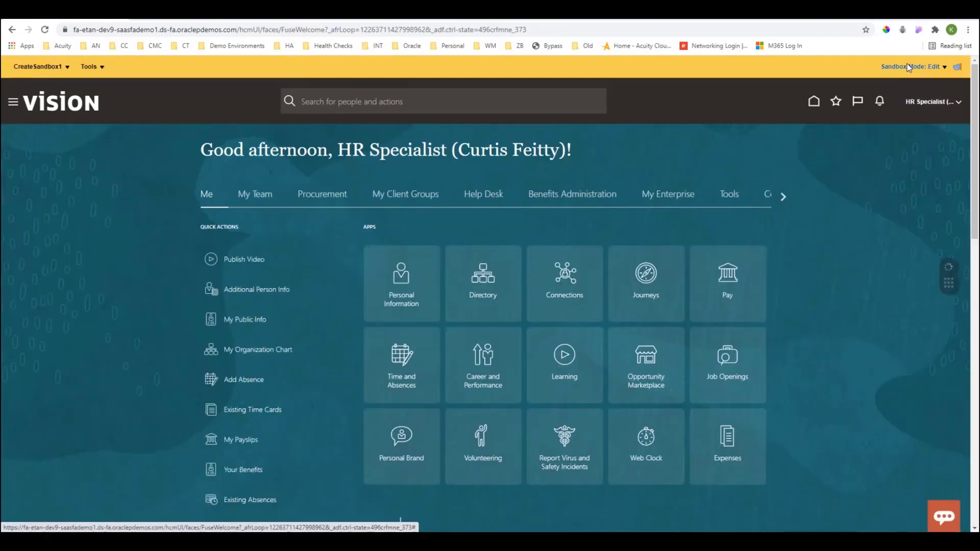
Check the sandbox mode choices for editing and previewing, and the tools available in CreateSandbox1.
click(908, 69)
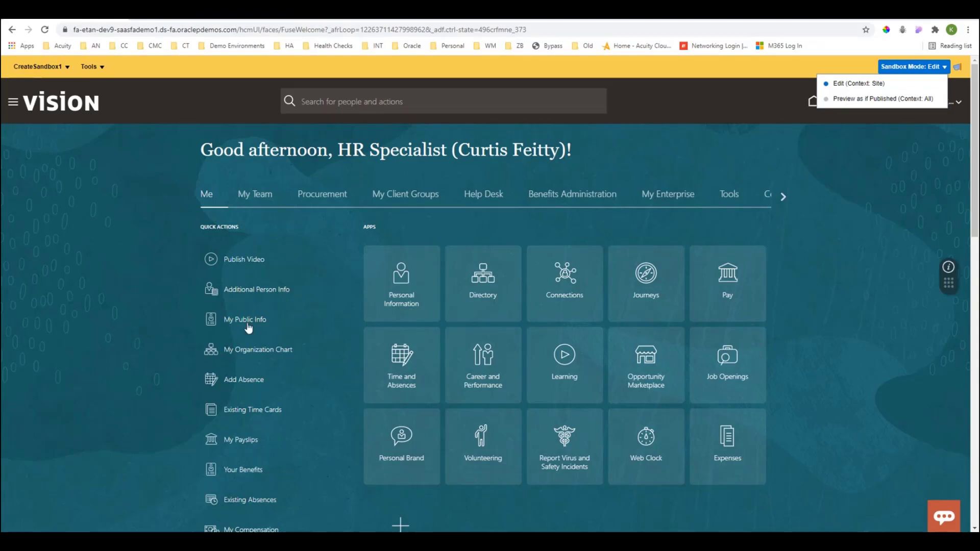
click(50, 67)
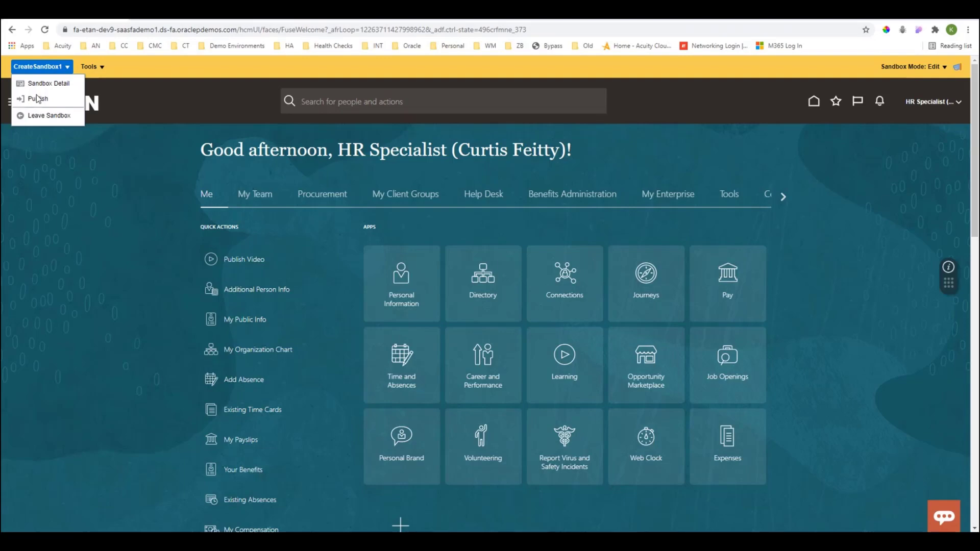
click(90, 67)
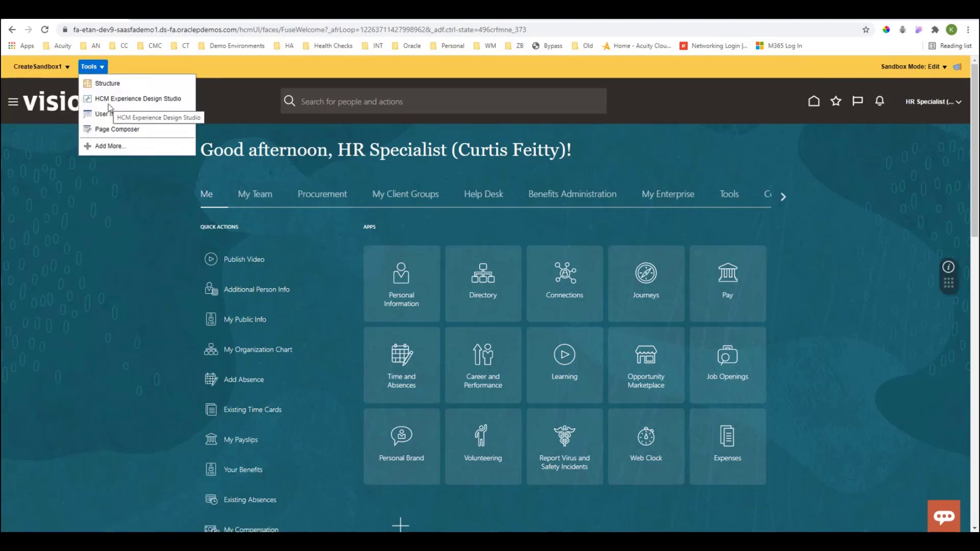